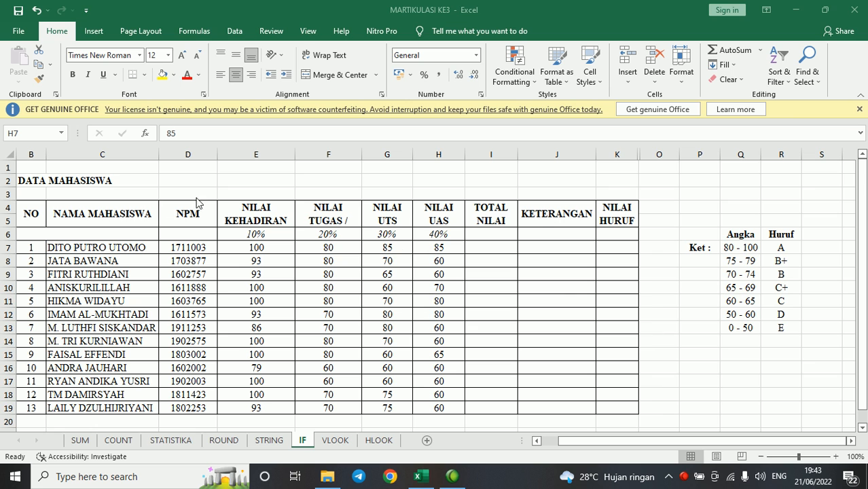
# - Merge and centre the DATA MAHASISWA title across the table's width, cells B2 to K2
pyautogui.click(32, 181)
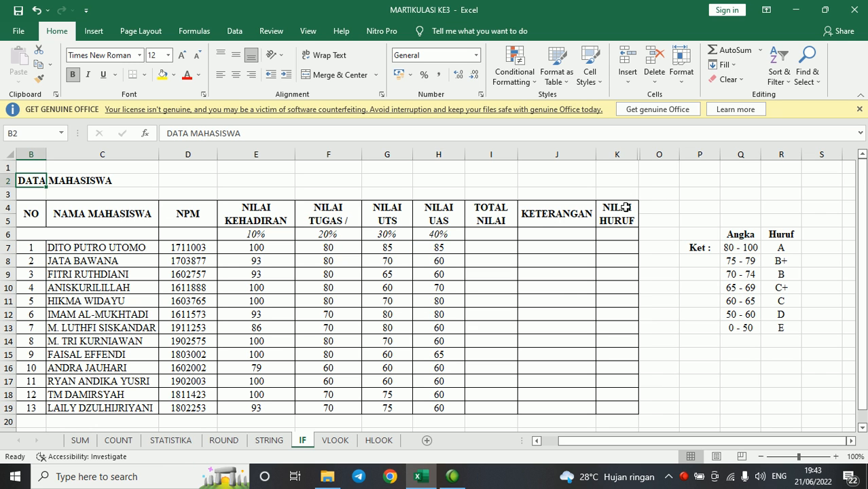
pyautogui.keyDown('shift'); pyautogui.click(616, 181); pyautogui.keyUp('shift')
pyautogui.click(321, 79)
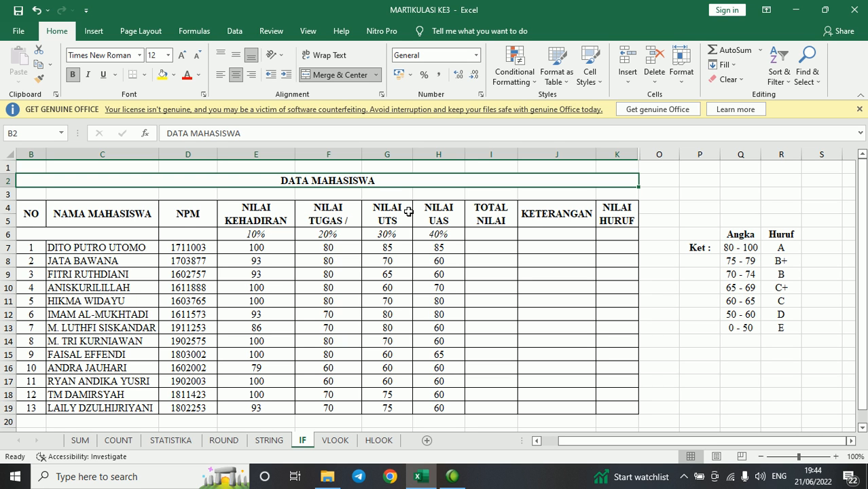
pyautogui.write('Operator ')
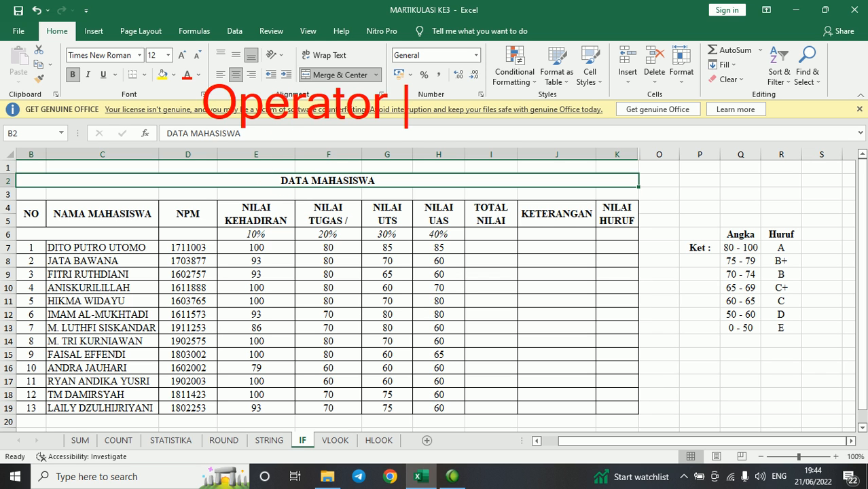
pyautogui.write('IF')
pyautogui.press('BackSpace')
pyautogui.press('BackSpace')
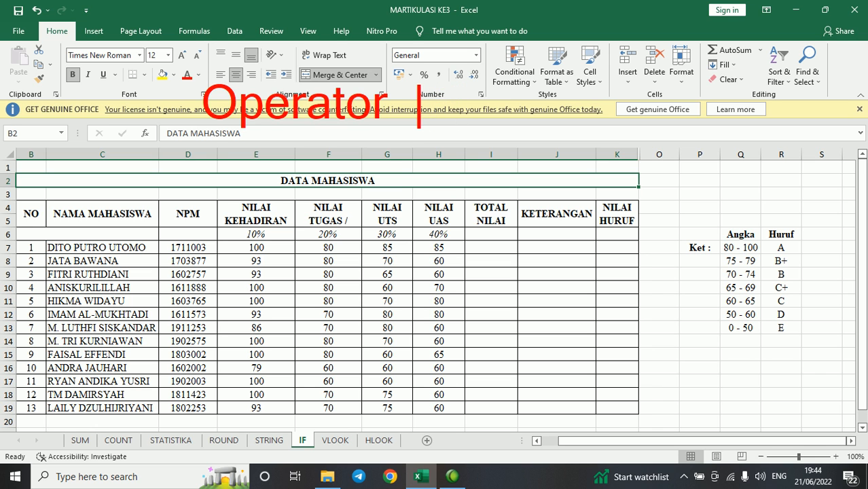
pyautogui.write('dan IF')
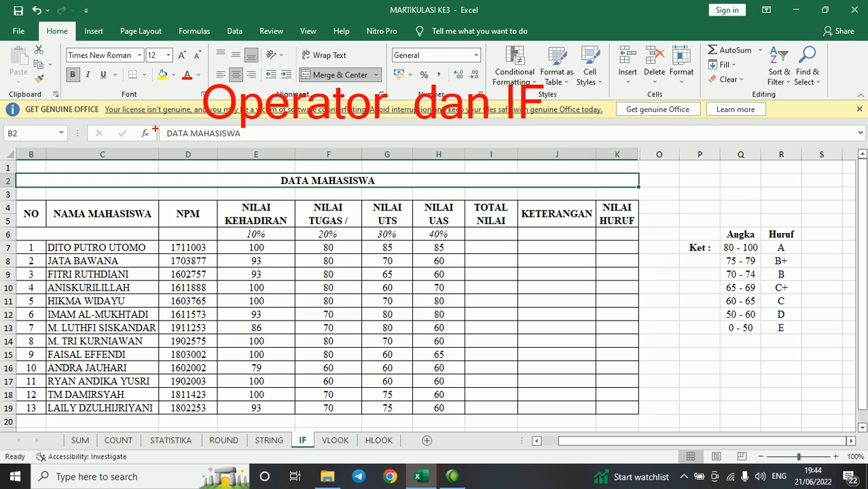
pyautogui.moveTo(168, 126); pyautogui.dragTo(399, 146)
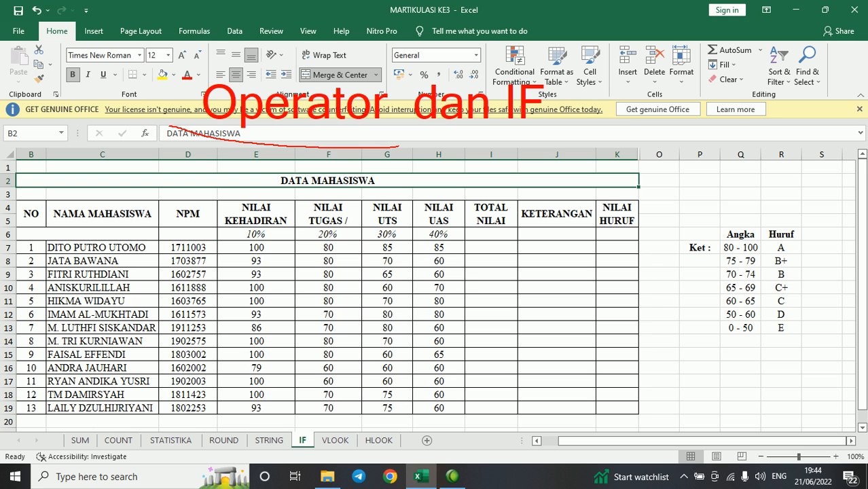
pyautogui.moveTo(475, 140)
pyautogui.mouseDown()
pyautogui.moveTo(505, 145)
pyautogui.moveTo(613, 97)
pyautogui.moveTo(547, 71)
pyautogui.mouseUp()
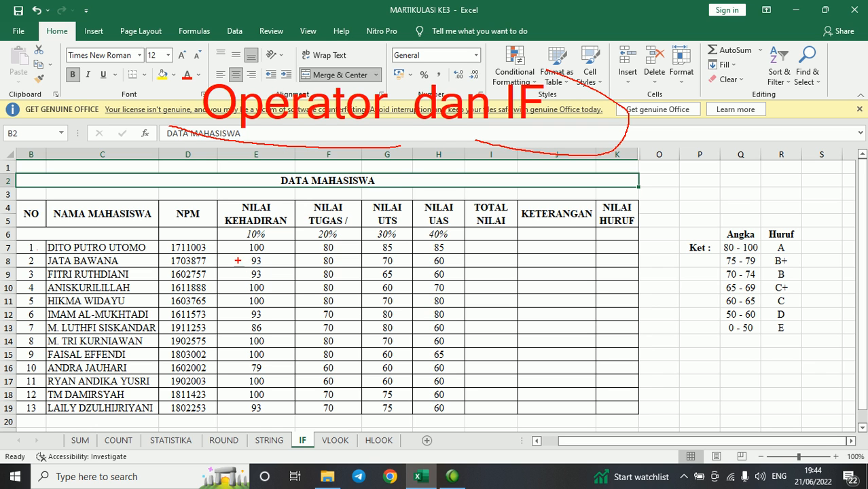
pyautogui.moveTo(218, 238); pyautogui.dragTo(216, 391)
pyautogui.moveTo(468, 236)
pyautogui.mouseDown()
pyautogui.moveTo(462, 410)
pyautogui.moveTo(251, 423)
pyautogui.moveTo(213, 272)
pyautogui.moveTo(216, 243)
pyautogui.moveTo(452, 239)
pyautogui.mouseUp()
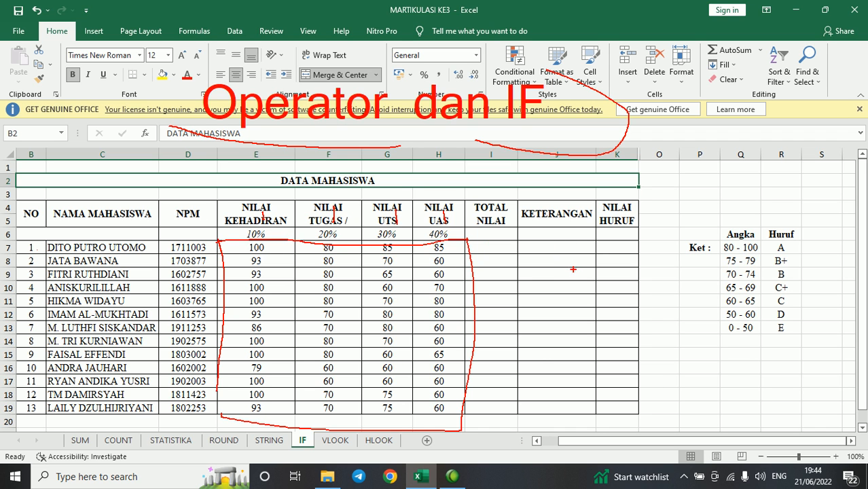
pyautogui.write('tL')
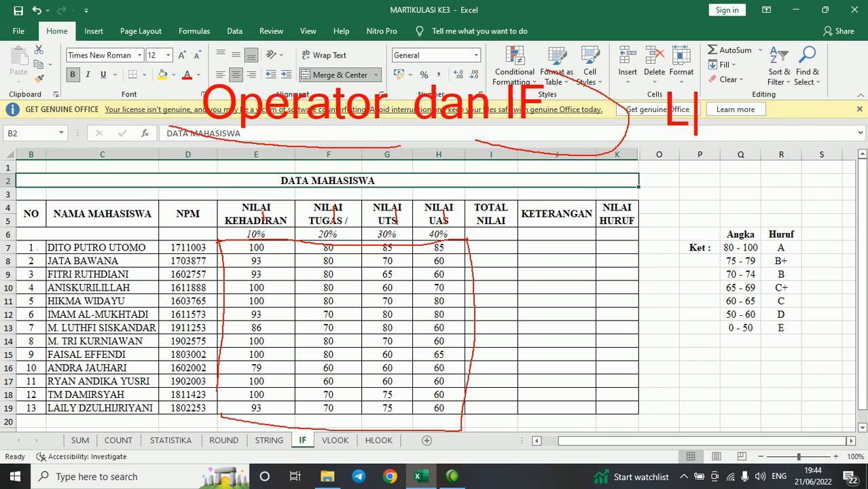
pyautogui.write('ULIUS')
pyautogui.press('Return')
pyautogui.write('Tid')
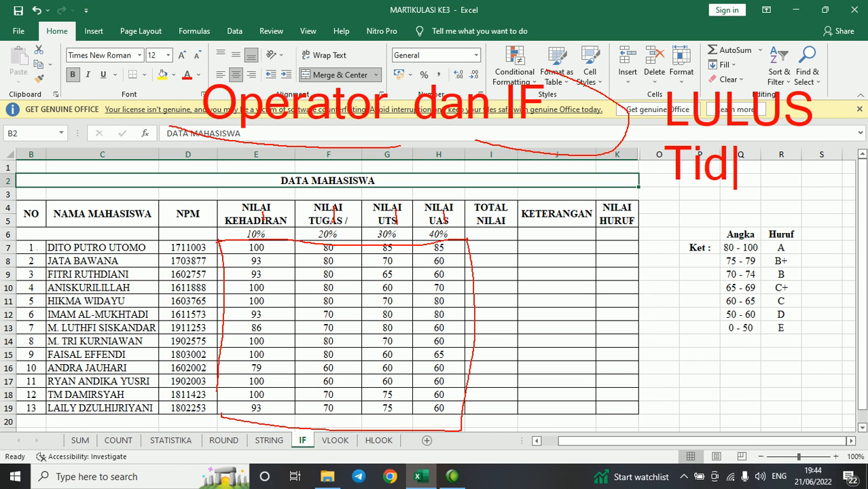
pyautogui.write('ak Lulu')
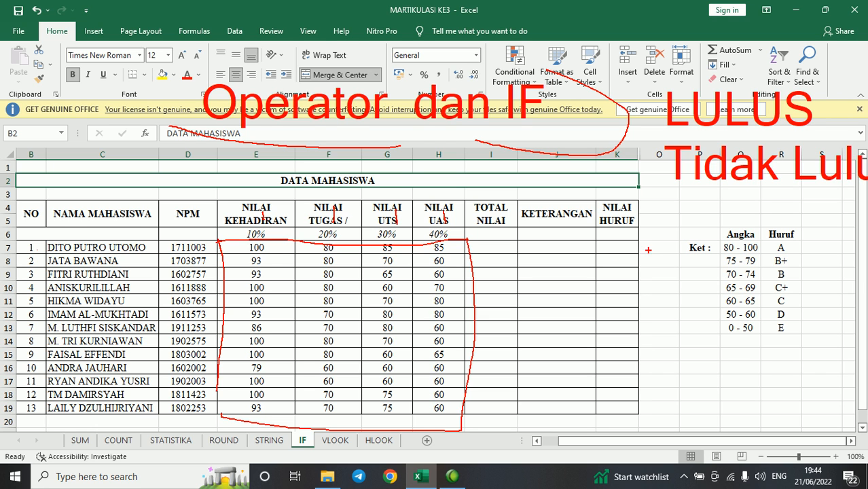
pyautogui.moveTo(680, 217)
pyautogui.mouseDown()
pyautogui.moveTo(674, 299)
pyautogui.moveTo(705, 354)
pyautogui.moveTo(848, 327)
pyautogui.moveTo(822, 202)
pyautogui.moveTo(694, 215)
pyautogui.mouseUp()
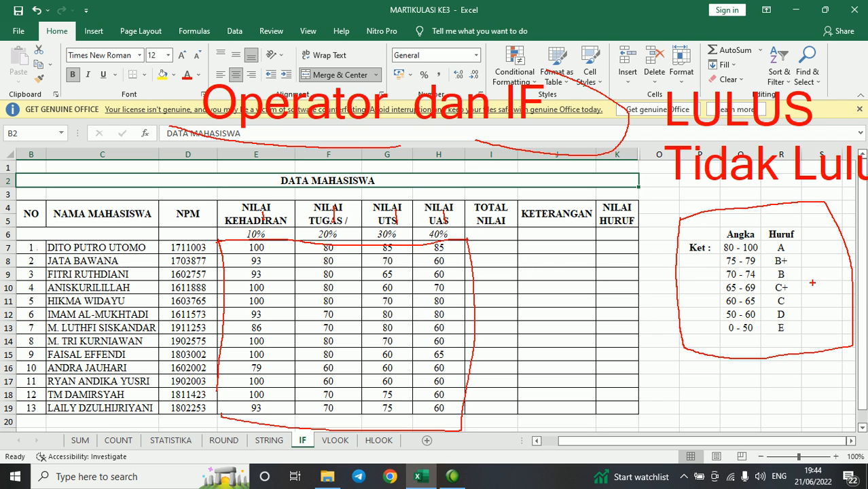
pyautogui.moveTo(739, 254); pyautogui.dragTo(780, 253)
pyautogui.moveTo(800, 260); pyautogui.dragTo(822, 259)
pyautogui.moveTo(712, 275)
pyautogui.mouseDown()
pyautogui.moveTo(762, 284)
pyautogui.moveTo(801, 275)
pyautogui.mouseUp()
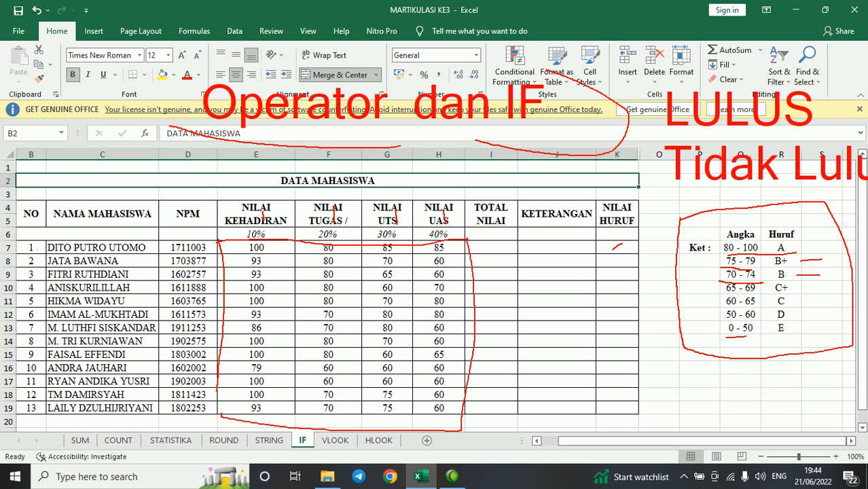
pyautogui.moveTo(780, 337); pyautogui.dragTo(805, 336)
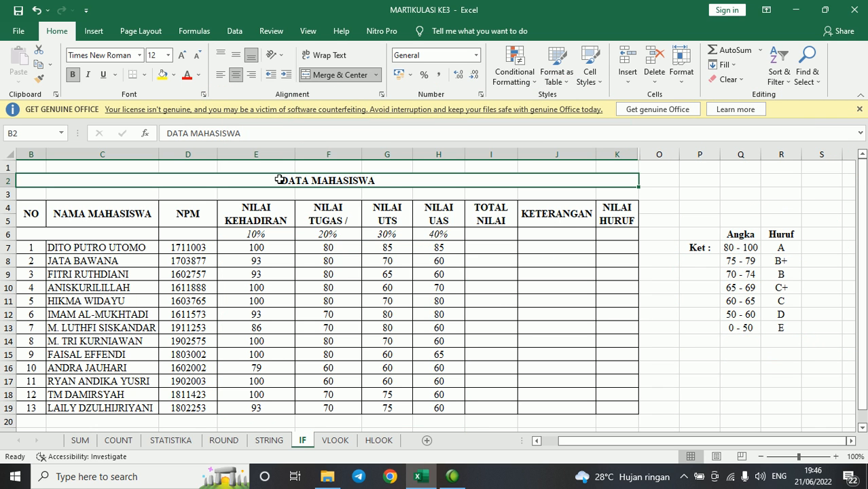
pyautogui.moveTo(172, 126)
pyautogui.mouseDown()
pyautogui.moveTo(172, 82)
pyautogui.moveTo(193, 99)
pyautogui.mouseUp()
pyautogui.moveTo(180, 88)
pyautogui.mouseDown()
pyautogui.moveTo(181, 109)
pyautogui.moveTo(220, 103)
pyautogui.moveTo(234, 112)
pyautogui.mouseUp()
pyautogui.moveTo(271, 81); pyautogui.dragTo(271, 95)
pyautogui.moveTo(265, 85); pyautogui.dragTo(277, 92)
pyautogui.moveTo(277, 85)
pyautogui.mouseDown()
pyautogui.moveTo(265, 92)
pyautogui.moveTo(310, 93)
pyautogui.mouseUp()
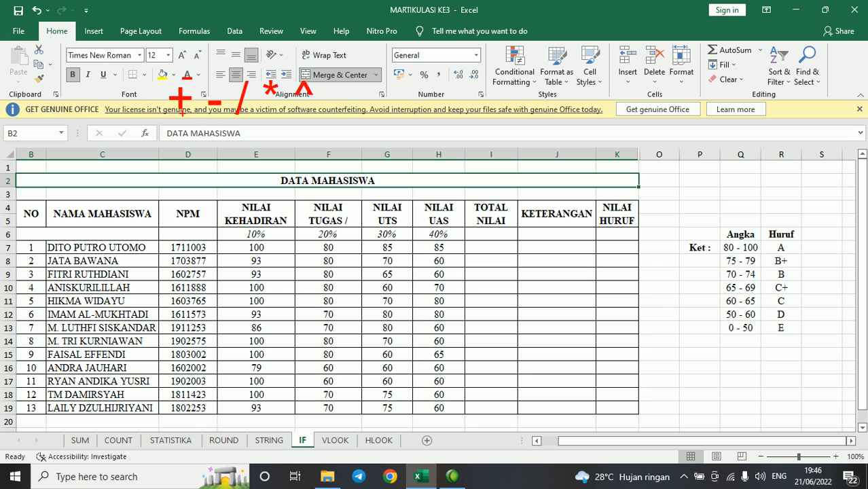
pyautogui.moveTo(180, 115); pyautogui.dragTo(244, 126)
pyautogui.moveTo(337, 72)
pyautogui.mouseDown()
pyautogui.moveTo(304, 47)
pyautogui.moveTo(165, 116)
pyautogui.moveTo(359, 103)
pyautogui.moveTo(321, 71)
pyautogui.mouseUp()
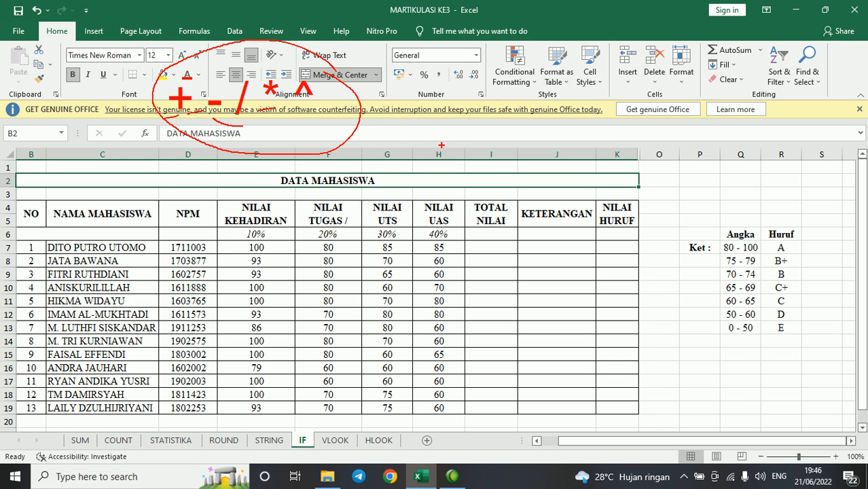
pyautogui.press('Escape')
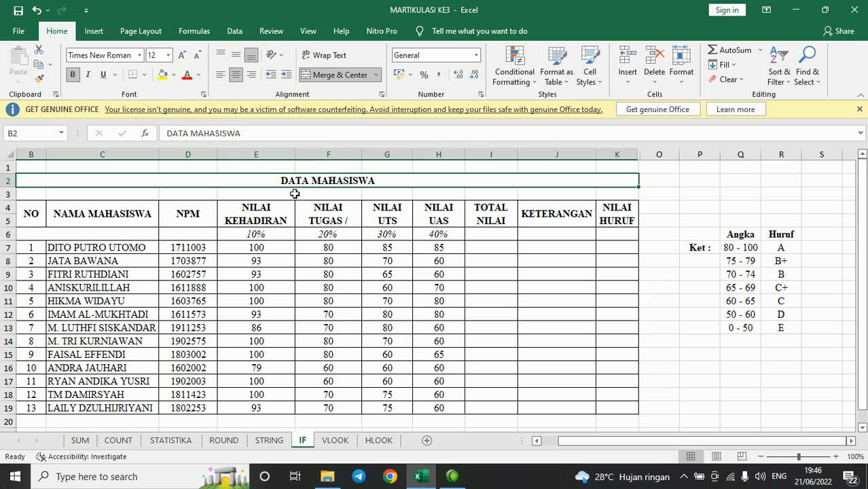
# - Start the TOTAL NILAI formula in I7 with the attendance score times its absolute weight, =E7*$E$6
pyautogui.click(479, 247)
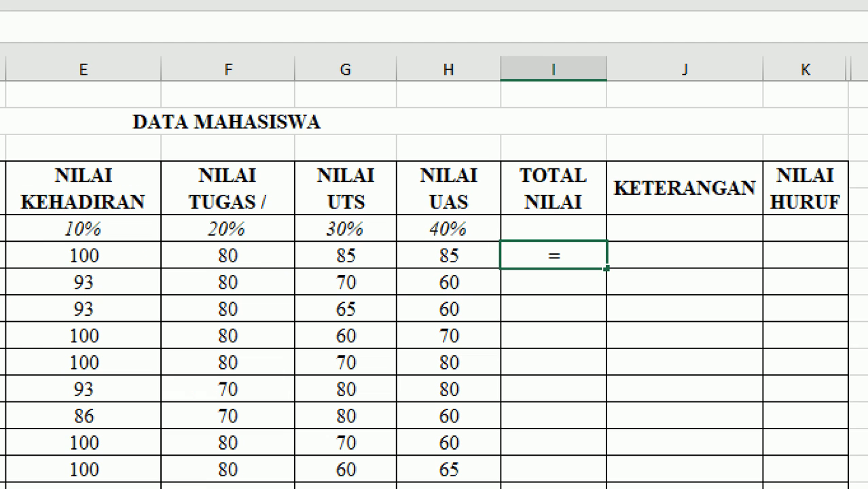
pyautogui.moveTo(487, 234)
pyautogui.mouseDown()
pyautogui.moveTo(532, 243)
pyautogui.moveTo(592, 299)
pyautogui.moveTo(646, 236)
pyautogui.mouseUp()
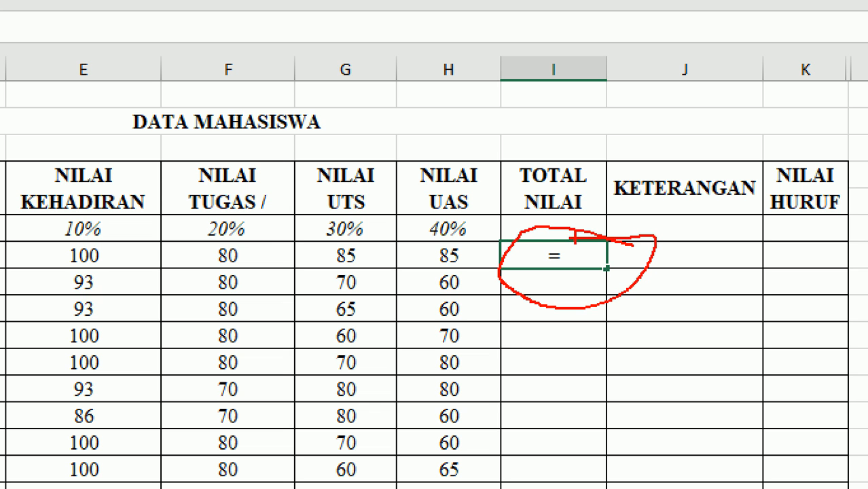
pyautogui.press('Escape')
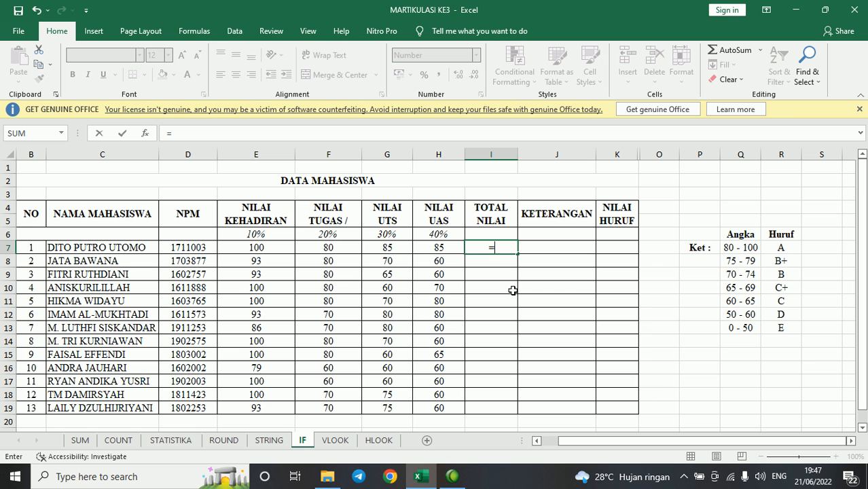
pyautogui.click(270, 248)
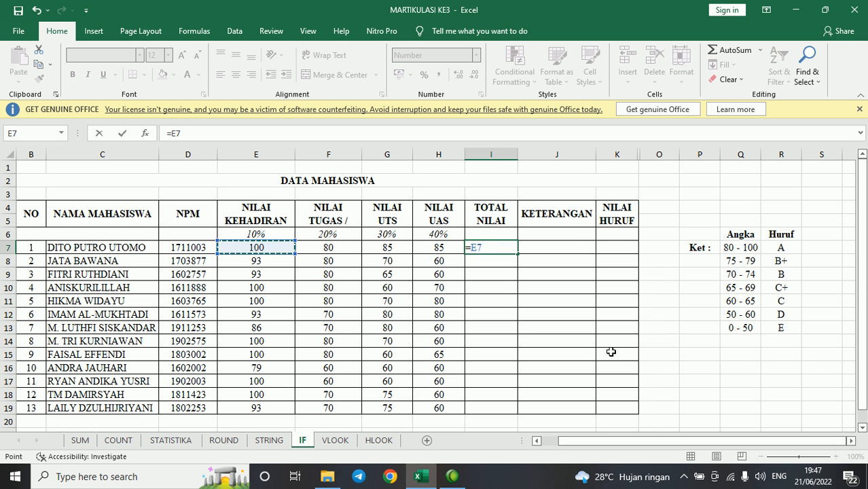
pyautogui.write('+')
pyautogui.click(262, 233)
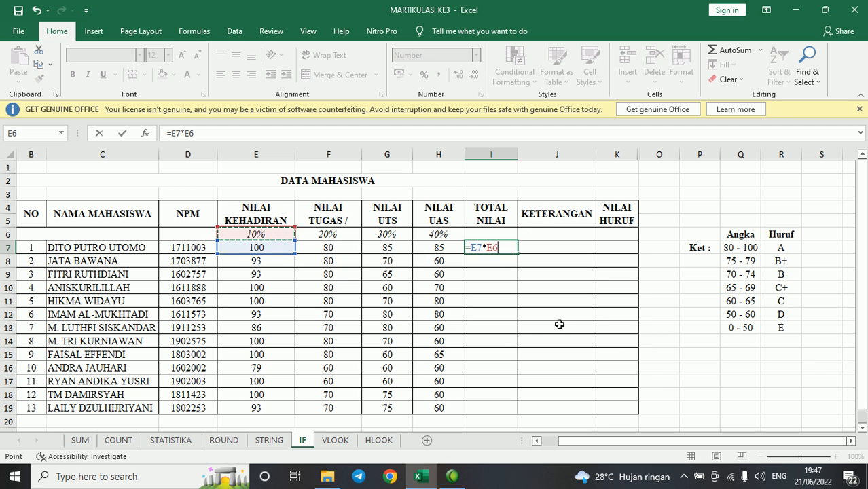
pyautogui.press('F4')
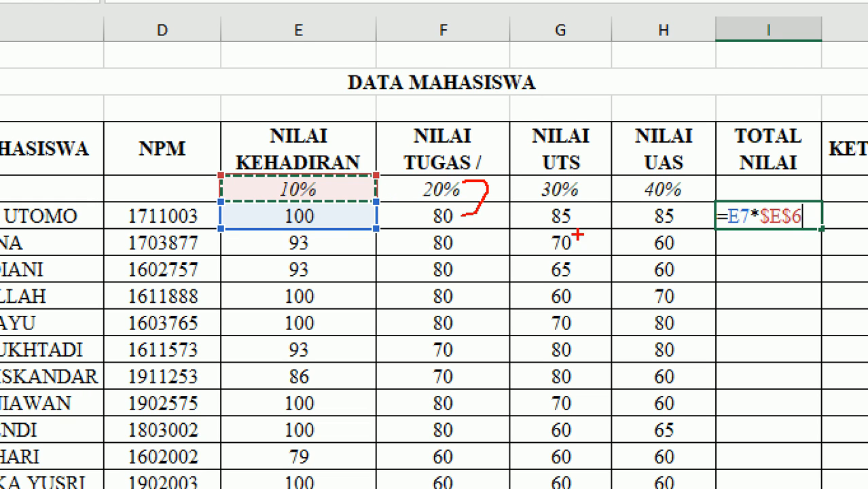
pyautogui.moveTo(595, 183); pyautogui.dragTo(577, 178)
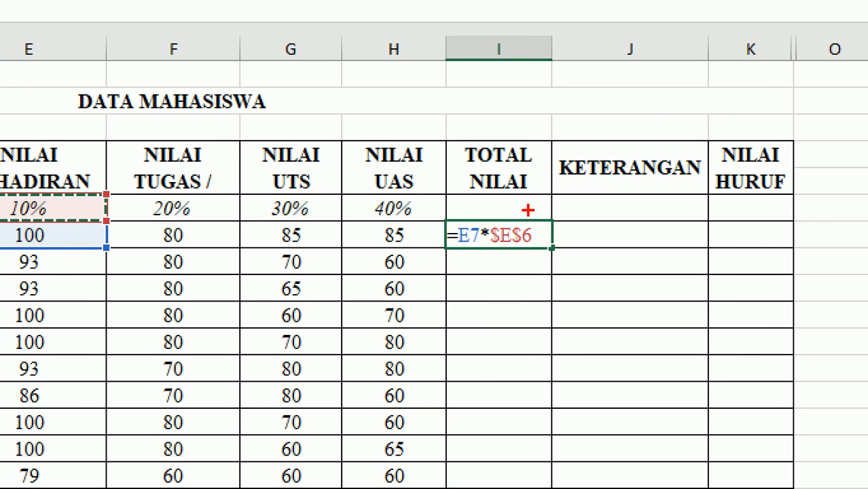
pyautogui.moveTo(482, 247); pyautogui.dragTo(554, 251)
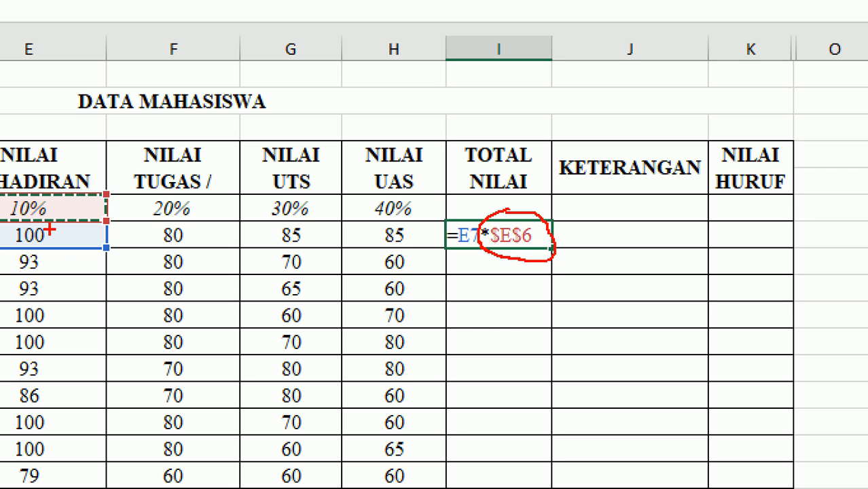
pyautogui.press('Escape')
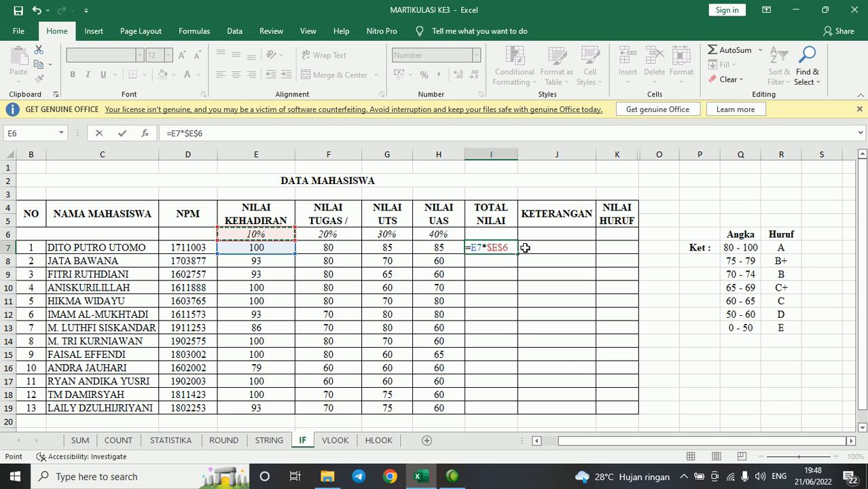
# - Extend the I7 formula with the assignment score times its absolute weight, +F7*$F$6
pyautogui.write('+')
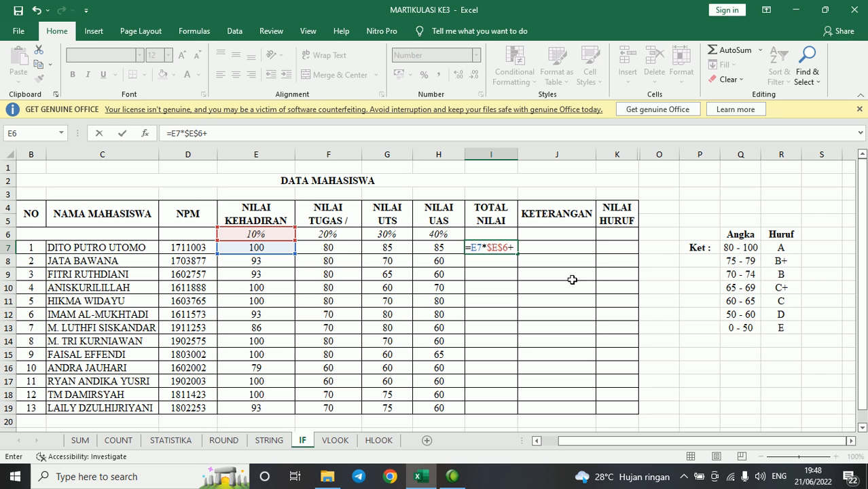
pyautogui.click(331, 248)
pyautogui.write('*')
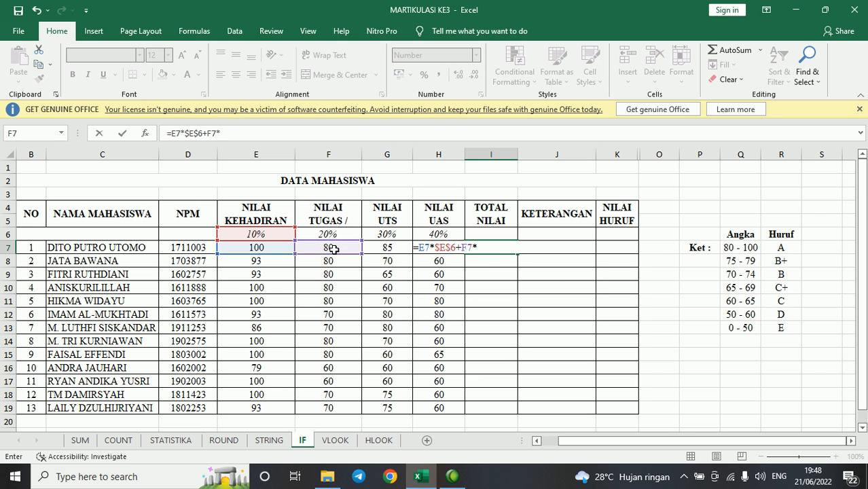
pyautogui.click(335, 232)
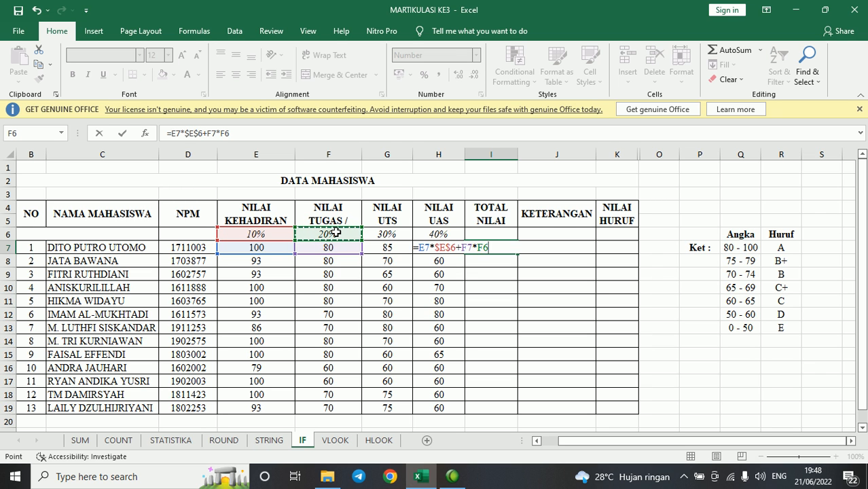
pyautogui.press('F4')
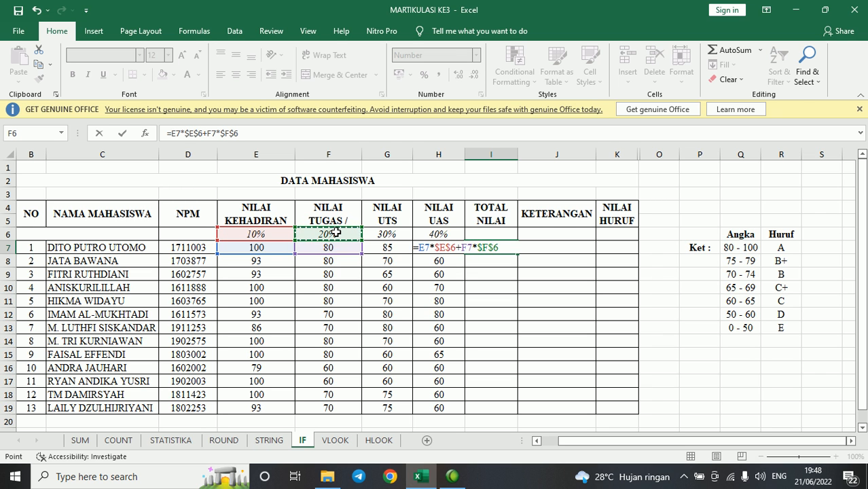
# - Extend the I7 formula with the UTS score times its absolute weight, +G7*$G$6
pyautogui.write('+')
pyautogui.click(381, 249)
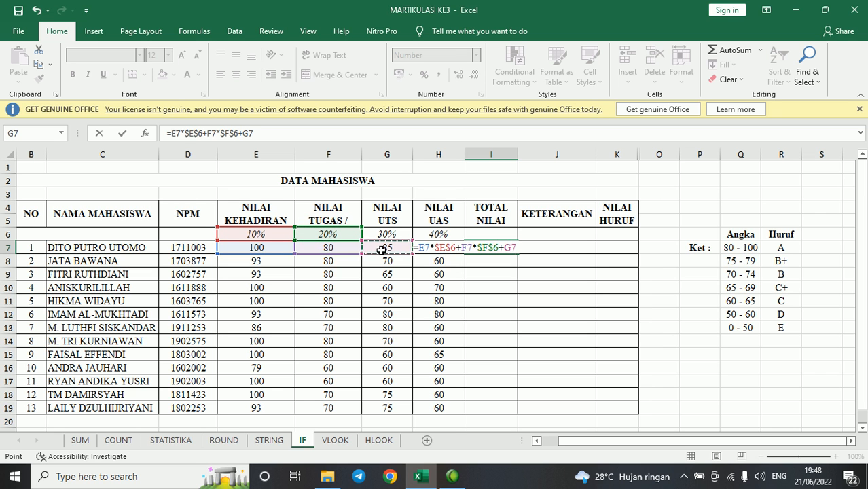
pyautogui.write('*')
pyautogui.click(389, 234)
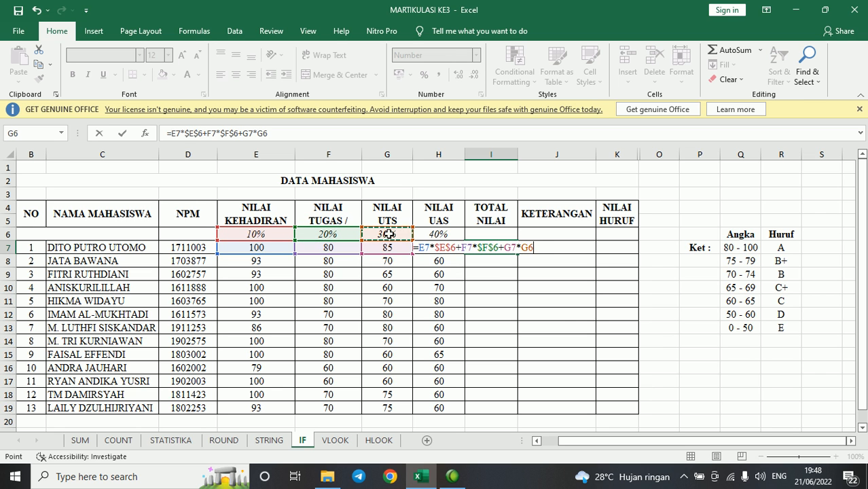
pyautogui.press('F4')
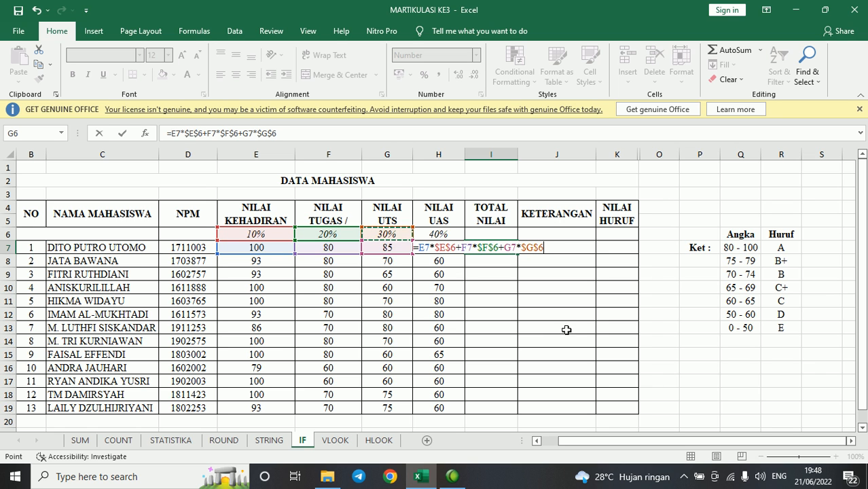
# - Complete the I7 formula with the UAS score times its absolute weight, +H7*$H$6
pyautogui.write('+')
pyautogui.click(447, 263)
pyautogui.press('Up')
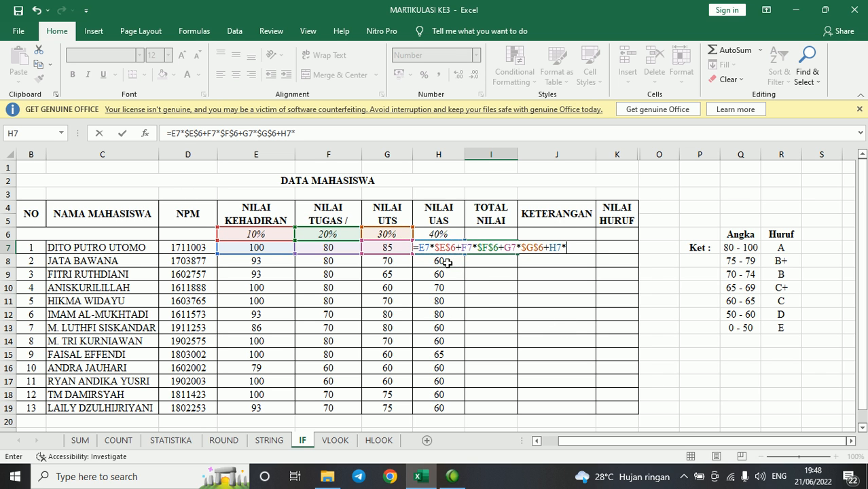
pyautogui.write('*')
pyautogui.click(438, 236)
pyautogui.press('F4')
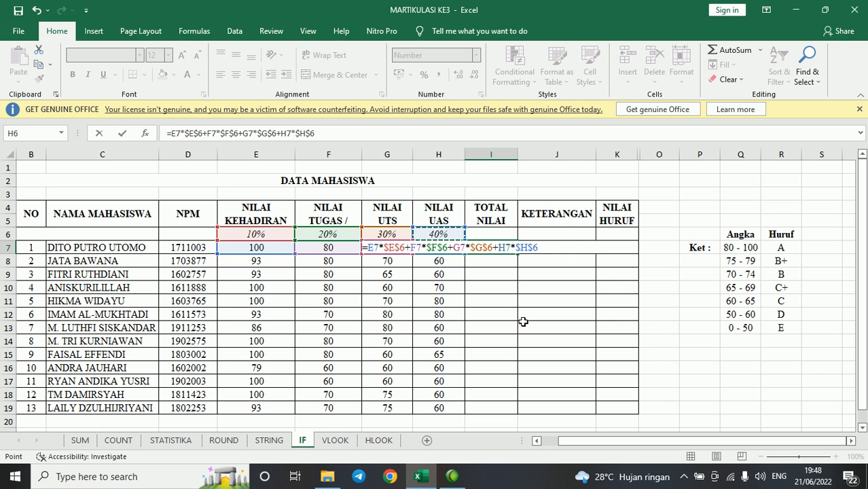
pyautogui.hotkey('ctrl', 'Return')
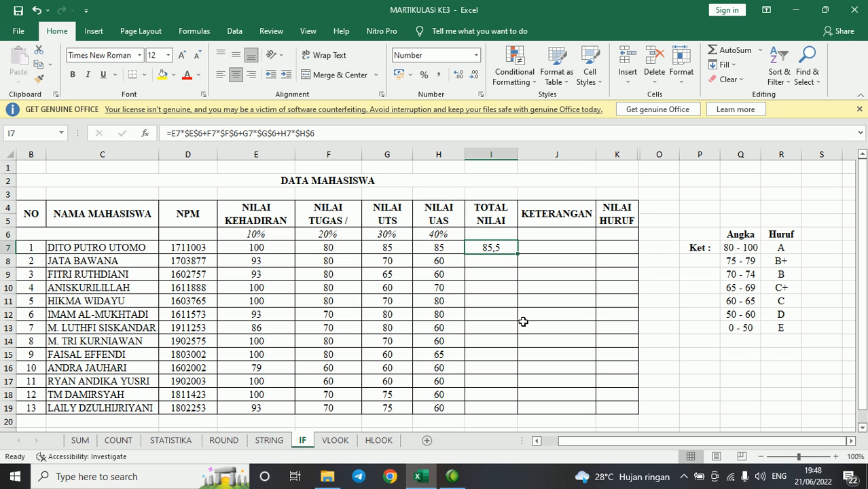
# - Enclose the attendance product at the start of the I7 formula in parentheses, (E7*$E$6)
pyautogui.press('F2')
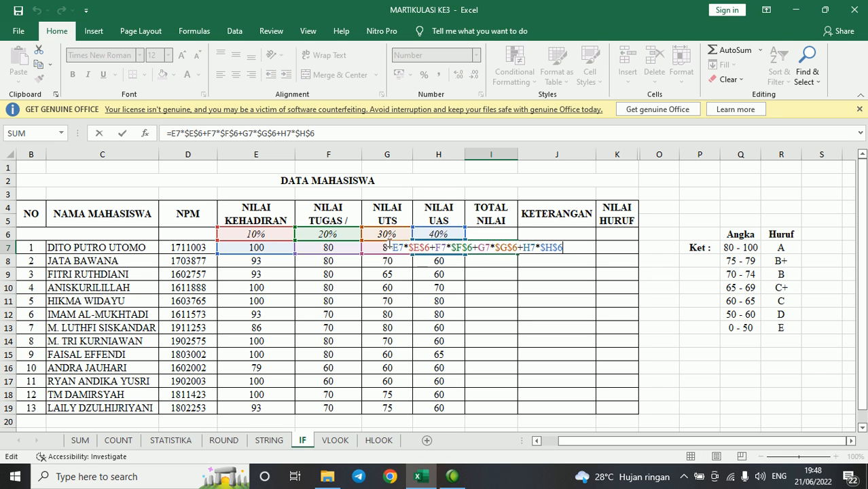
pyautogui.click(394, 249)
pyautogui.write('(')
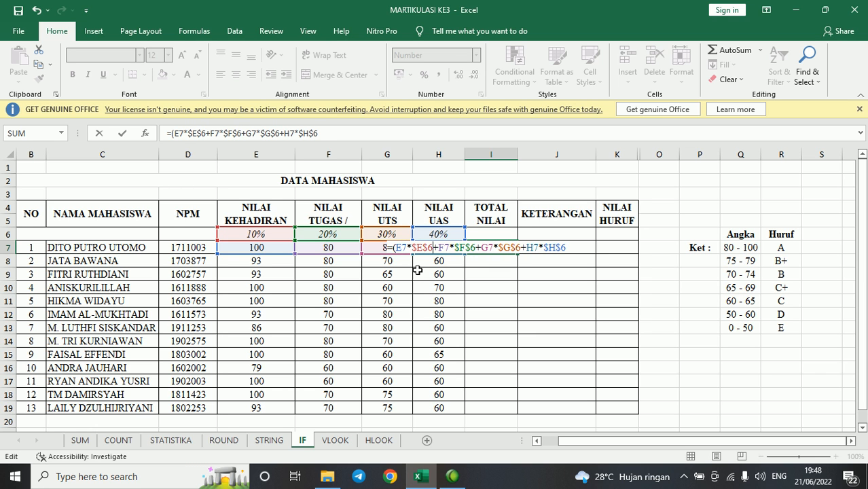
pyautogui.press('Right')
pyautogui.press('Right')
pyautogui.press('Right')
pyautogui.press('Right')
pyautogui.press('Right')
pyautogui.press('Right')
pyautogui.press('Right')
pyautogui.write(')')
# - Enclose the remaining products of the I7 formula in parentheses, (F7*$F$6)+(G7*$G$6)+(H7*$H$6)
pyautogui.write('(')
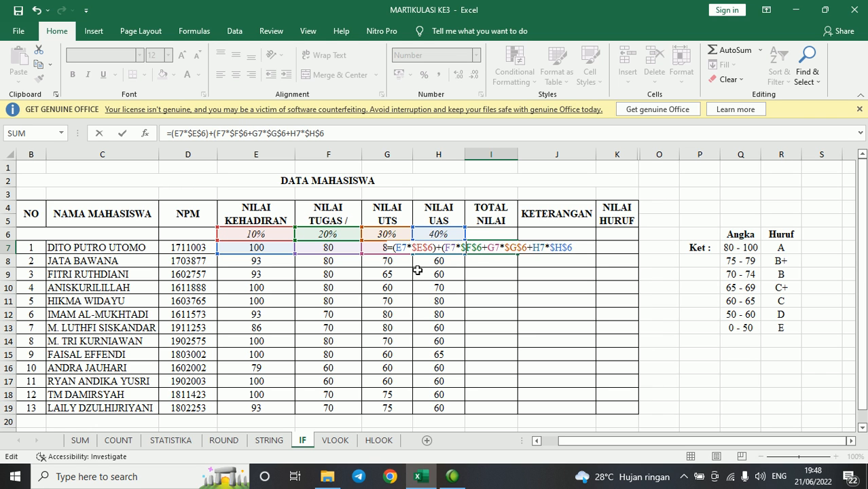
pyautogui.write(')')
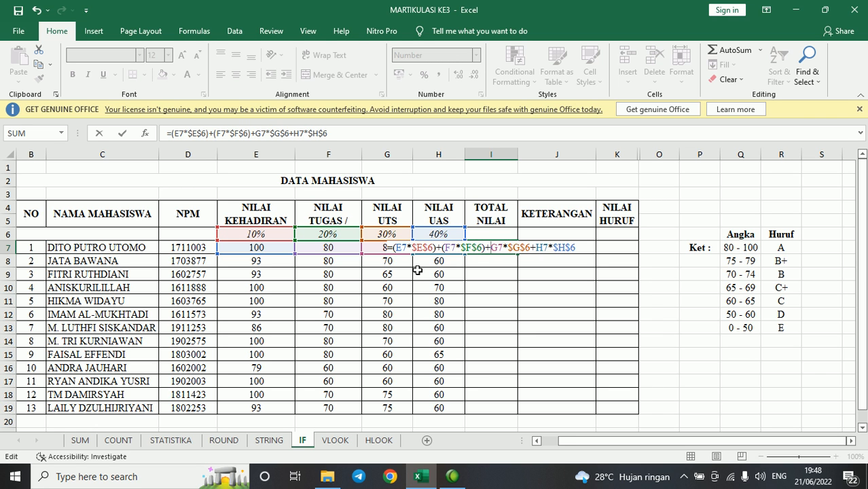
pyautogui.write('(')
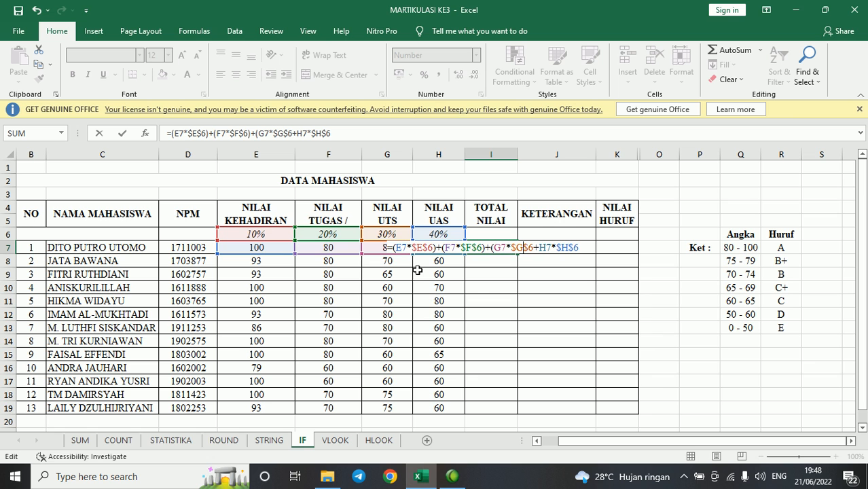
pyautogui.write(')')
pyautogui.write('(')
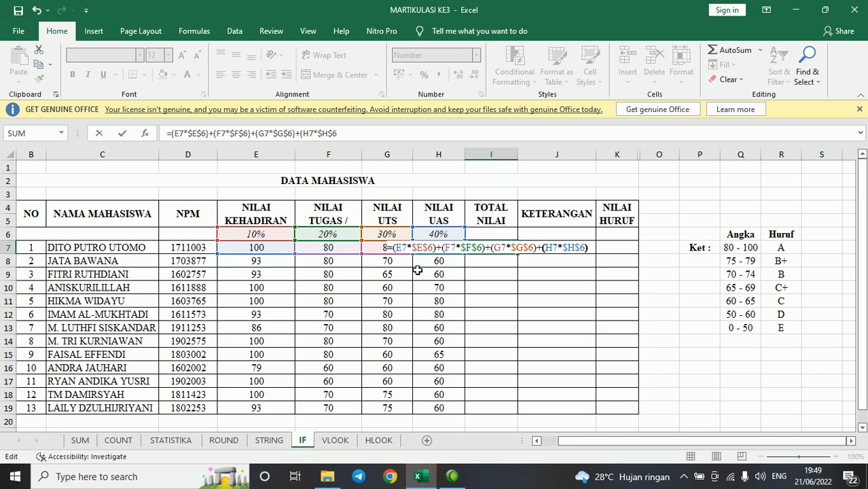
pyautogui.hotkey('ctrl', 'Return')
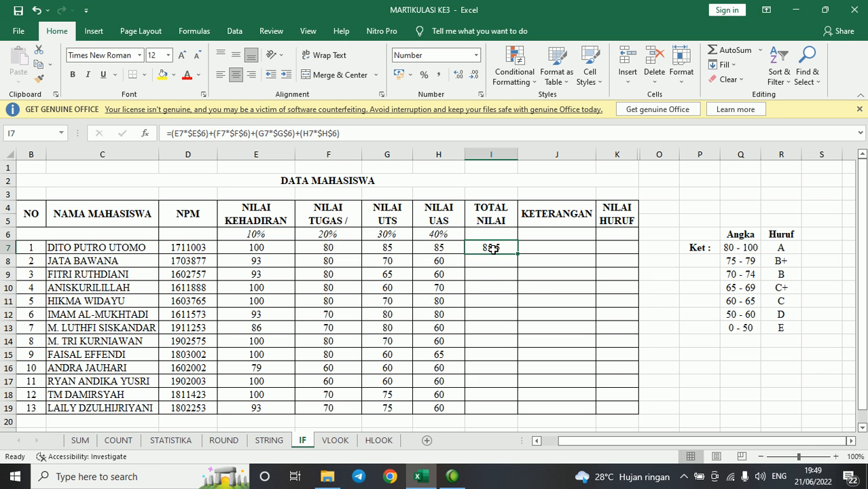
# - Copy the TOTAL NILAI formula with absolute weights from I7 into I8:I19
pyautogui.hotkey('ctrl', 'c')
pyautogui.moveTo(494, 261); pyautogui.dragTo(492, 408)
pyautogui.hotkey('ctrl', 'v')
pyautogui.press('Escape')
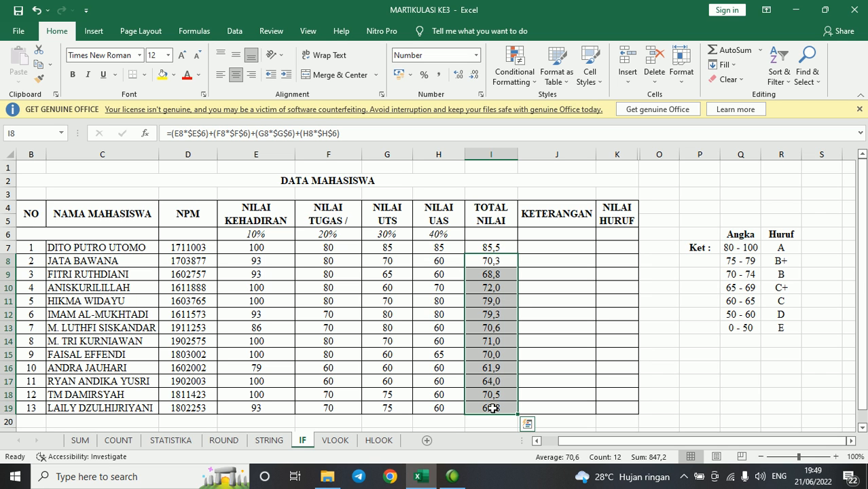
# - Examine how the score and weight references behave in the copied formulas down the TOTAL NILAI column
pyautogui.press('Up')
pyautogui.press('Down')
pyautogui.press('Up')
pyautogui.press('Down')
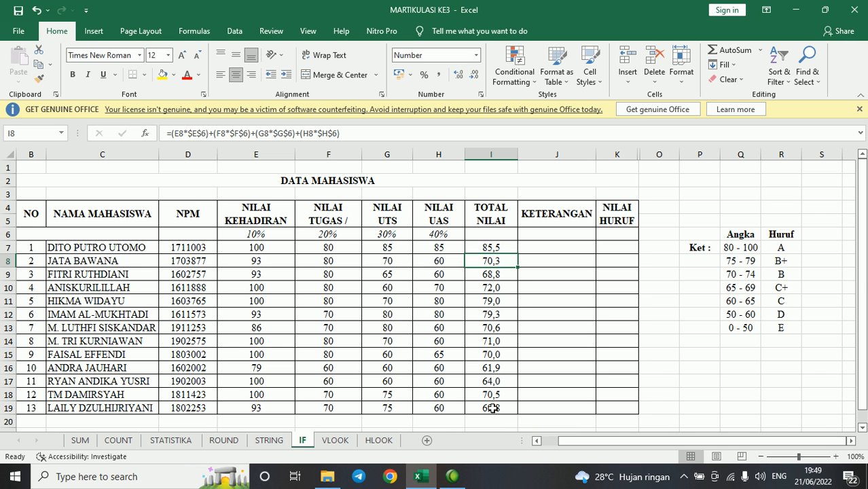
pyautogui.press('Down')
pyautogui.press('Up')
pyautogui.press('Down')
pyautogui.press('Up')
pyautogui.press('Up')
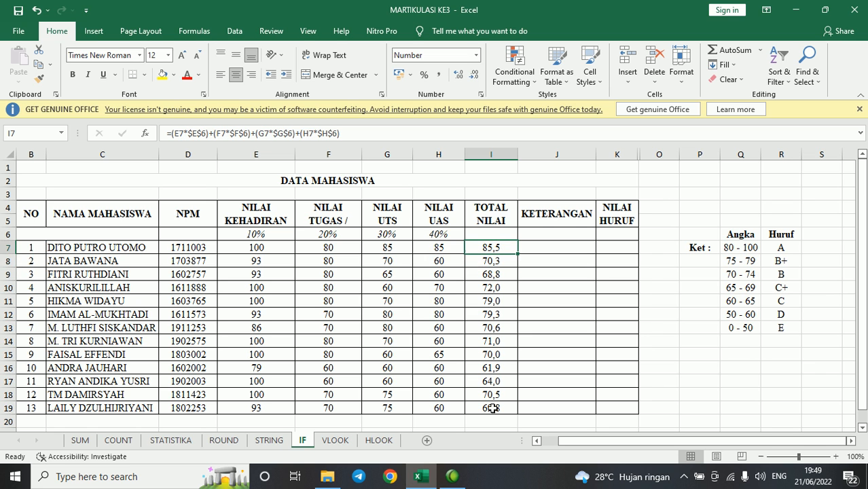
pyautogui.press('Down')
pyautogui.press('Down')
pyautogui.press('Down')
pyautogui.press('Down')
pyautogui.press('Down')
pyautogui.press('Down')
pyautogui.press('Down')
pyautogui.press('Down')
pyautogui.press('Down')
pyautogui.press('Down')
pyautogui.press('Up')
pyautogui.press('Up')
pyautogui.press('Up')
pyautogui.press('Up')
pyautogui.press('Up')
pyautogui.press('Up')
pyautogui.press('Up')
pyautogui.press('Up')
pyautogui.press('Up')
pyautogui.press('Up')
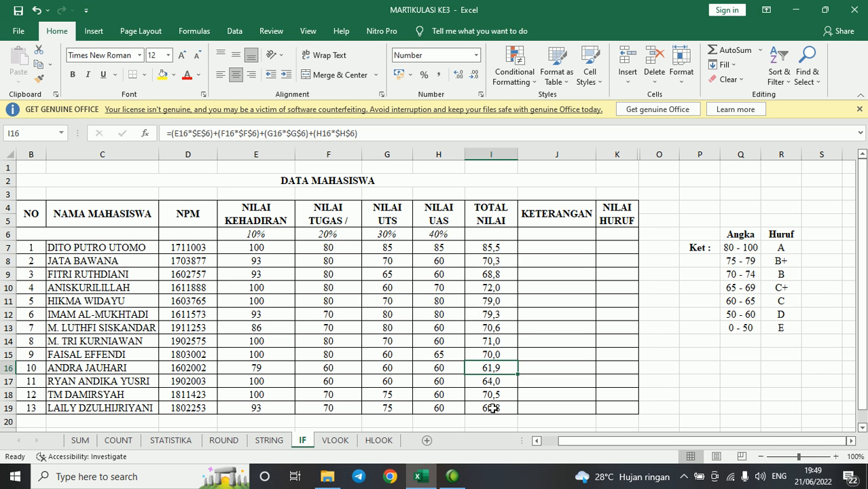
# - Clear the total in I7 and examine the cell references of the formula in I8
pyautogui.press('Down')
pyautogui.press('Up')
pyautogui.press('Delete')
pyautogui.press('Down')
pyautogui.press('F2')
pyautogui.press('Left')
pyautogui.press('Left')
pyautogui.press('Left')
pyautogui.press('Left')
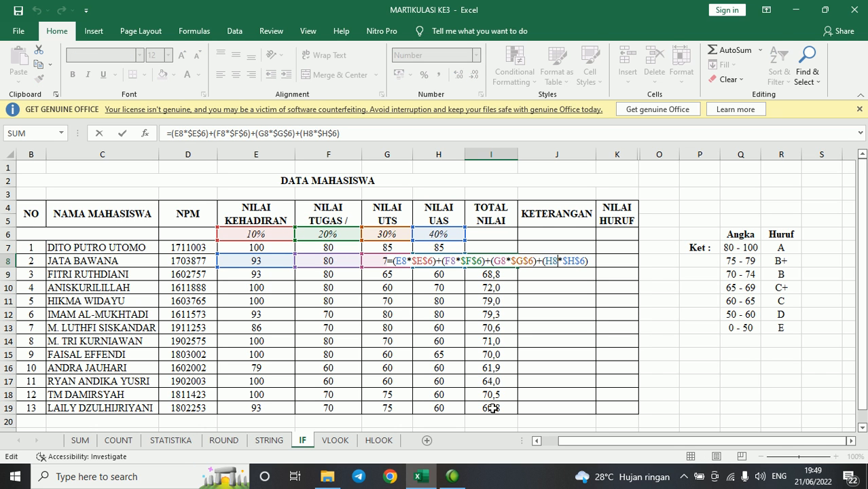
pyautogui.press('Escape')
# - Undo the clearing of I7 and the formulas copied into I8:I19, and recheck the I7 formula
pyautogui.hotkey('ctrl', 'z')
pyautogui.hotkey('ctrl', 'c')
pyautogui.press('Down')
pyautogui.keyDown('shift'); pyautogui.click(493, 408); pyautogui.keyUp('shift')
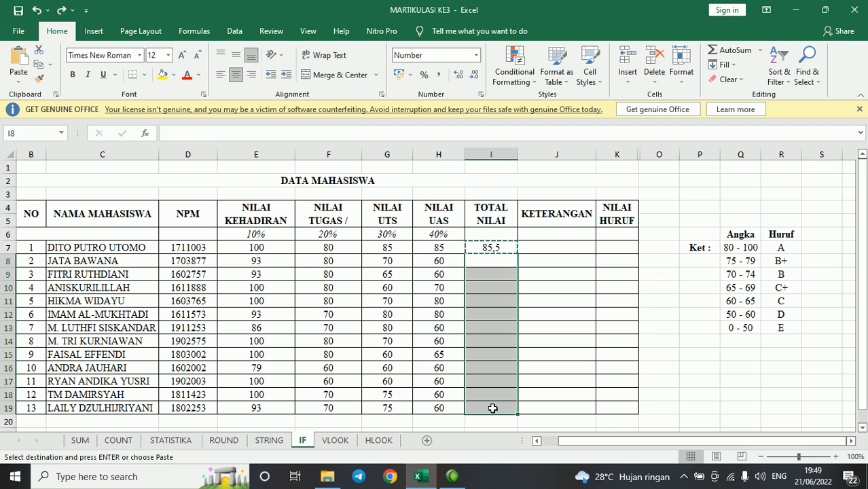
pyautogui.press('Escape')
pyautogui.press('Up')
pyautogui.press('F2')
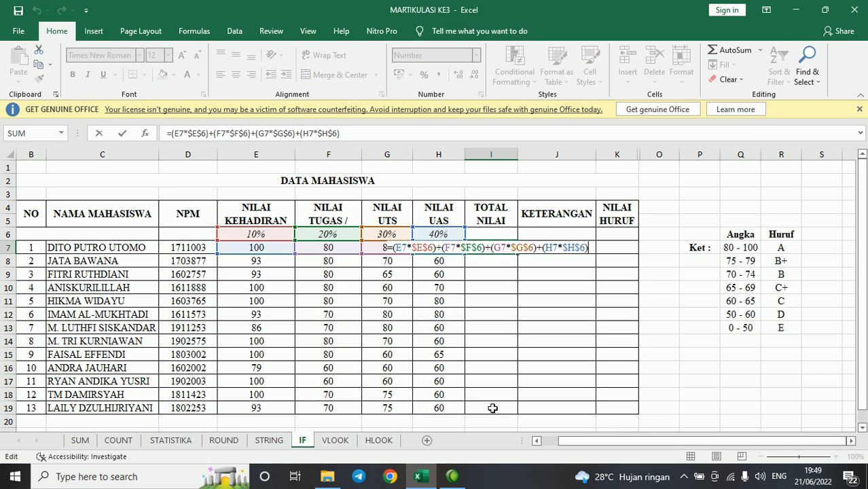
pyautogui.hotkey('shift', 'Left')
pyautogui.press('Escape')
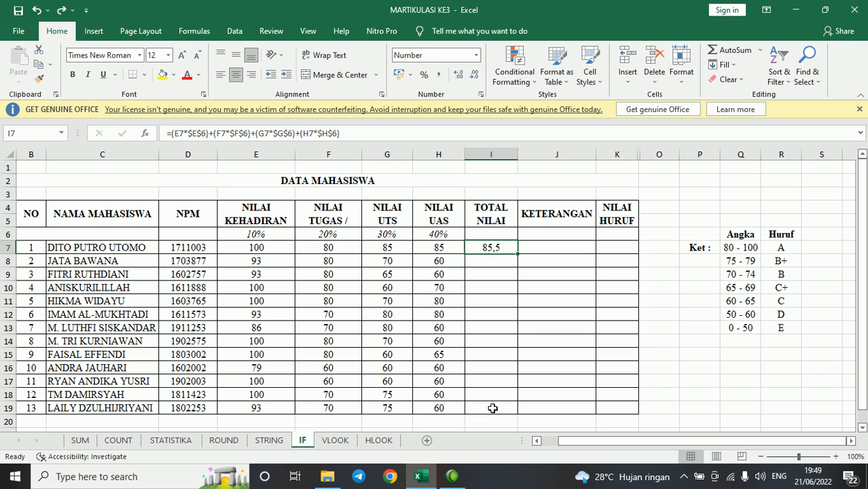
# - Replace the I7 formula with one using relative weight references, starting with =E7*E6+F7*F6
pyautogui.press('Delete')
pyautogui.write('=')
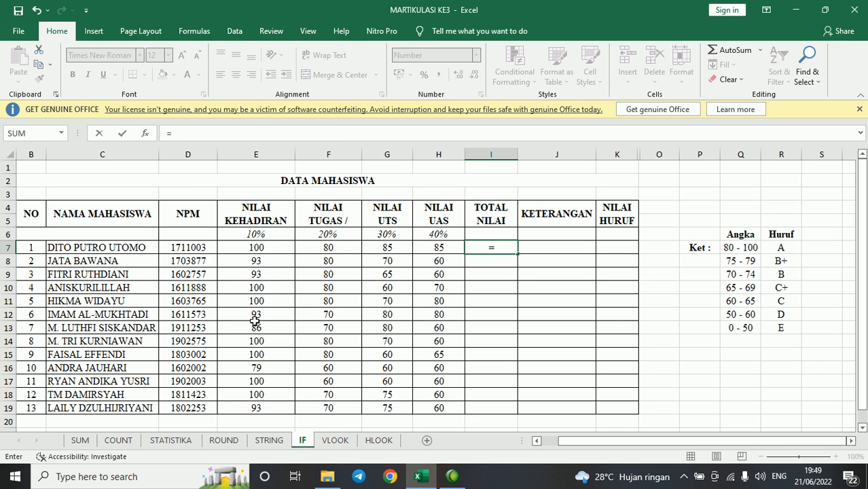
pyautogui.click(272, 251)
pyautogui.write('*')
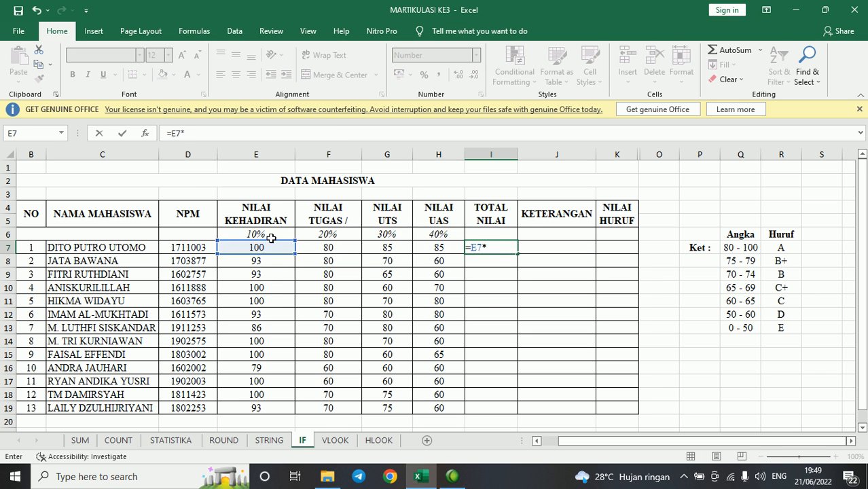
pyautogui.click(266, 236)
pyautogui.write('+')
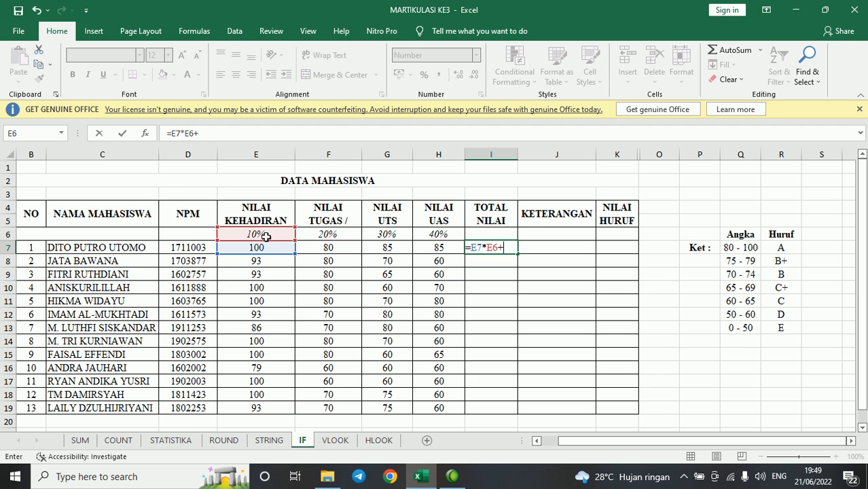
pyautogui.click(319, 247)
pyautogui.write('*')
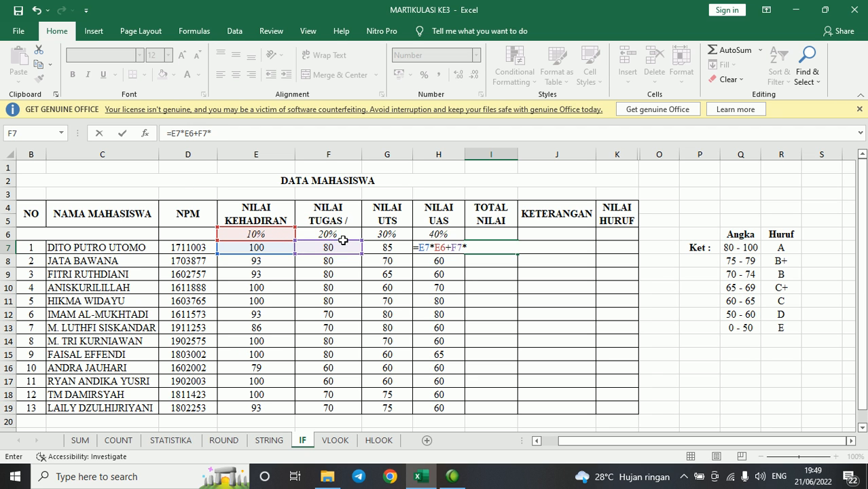
pyautogui.click(346, 237)
# - Complete the relative-reference formula in I7 with the UTS and UAS products, +G7*G6+H7*H6
pyautogui.write('+')
pyautogui.click(385, 251)
pyautogui.write('*')
pyautogui.click(390, 233)
pyautogui.write('+')
pyautogui.click(433, 262)
pyautogui.press('Up')
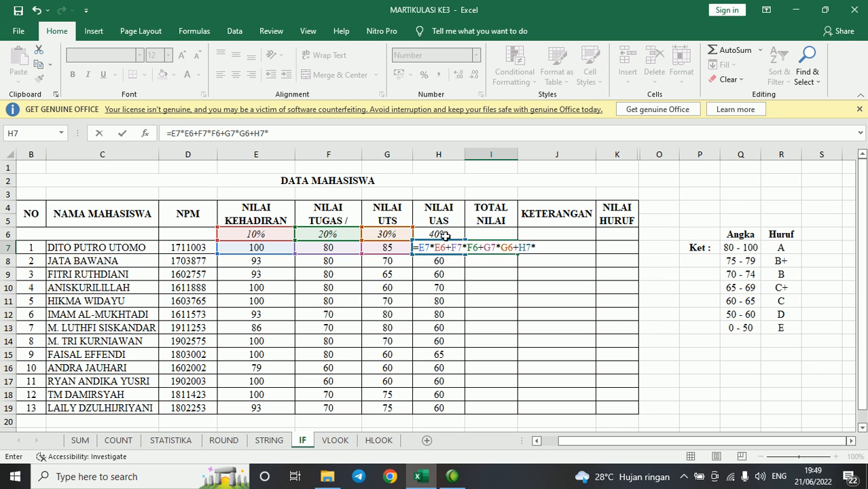
pyautogui.click(445, 235)
pyautogui.press('Return')
pyautogui.press('Up')
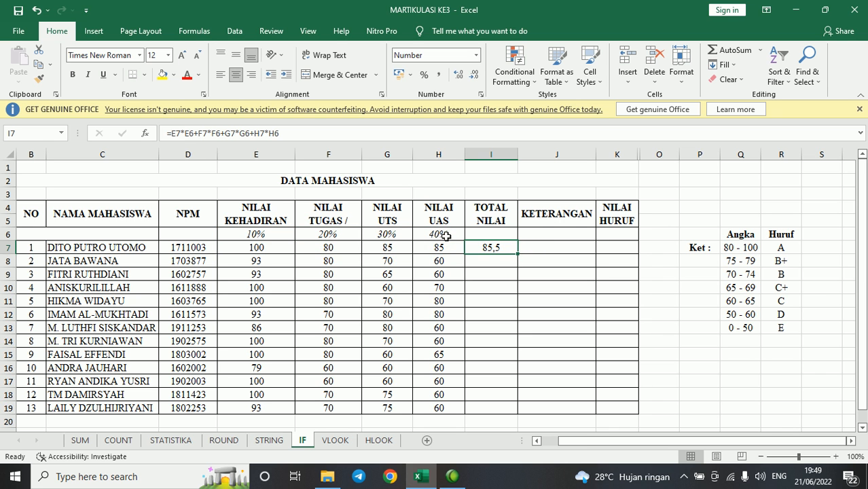
# - Copy the relative-reference formula from I7 into I8:I19
pyautogui.hotkey('ctrl', 'c')
pyautogui.press('Down')
pyautogui.hotkey('shift', 'Down')
pyautogui.hotkey('shift', 'Down')
pyautogui.hotkey('shift', 'Down')
pyautogui.hotkey('shift', 'Down')
pyautogui.hotkey('shift', 'Down')
pyautogui.hotkey('shift', 'Down')
pyautogui.hotkey('shift', 'Down')
pyautogui.hotkey('shift', 'Down')
pyautogui.hotkey('shift', 'Down')
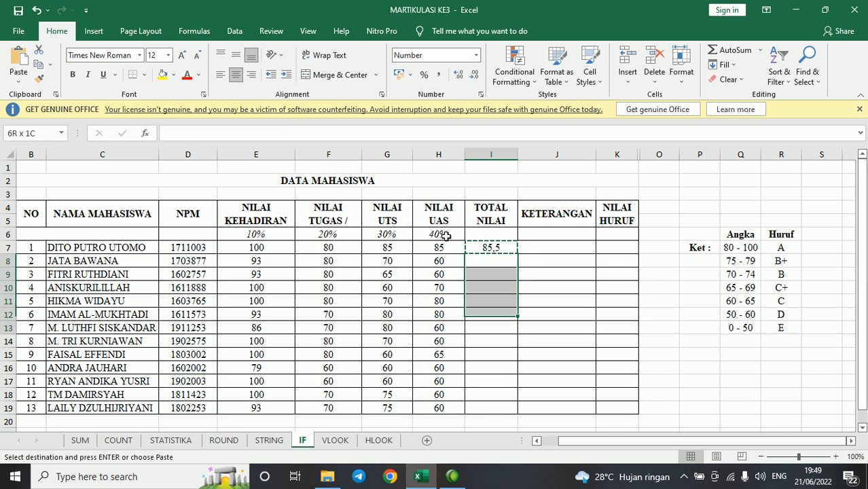
pyautogui.hotkey('shift', 'Down')
pyautogui.hotkey('shift', 'Down')
pyautogui.hotkey('ctrl', 'v')
# - Examine which cells the copied relative-reference formulas in I8 and I9 multiply
pyautogui.press('Up')
pyautogui.press('Down')
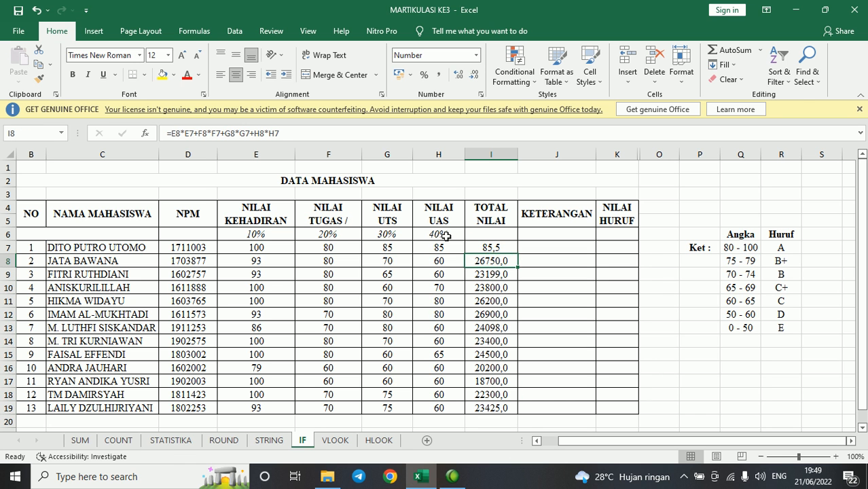
pyautogui.press('F2')
pyautogui.press('Return')
pyautogui.press('F2')
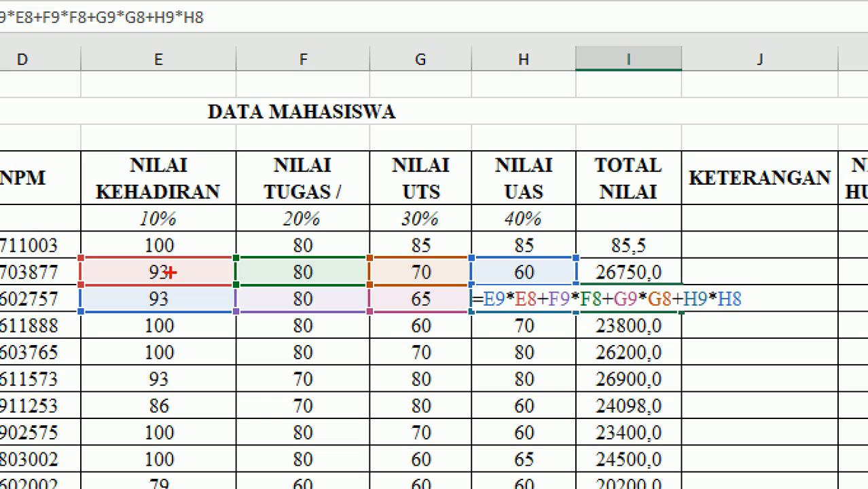
pyautogui.moveTo(124, 250)
pyautogui.mouseDown()
pyautogui.moveTo(102, 252)
pyautogui.moveTo(60, 283)
pyautogui.moveTo(126, 297)
pyautogui.mouseUp()
pyautogui.moveTo(167, 201)
pyautogui.mouseDown()
pyautogui.moveTo(129, 204)
pyautogui.moveTo(212, 238)
pyautogui.moveTo(523, 230)
pyautogui.moveTo(575, 202)
pyautogui.moveTo(186, 200)
pyautogui.mouseUp()
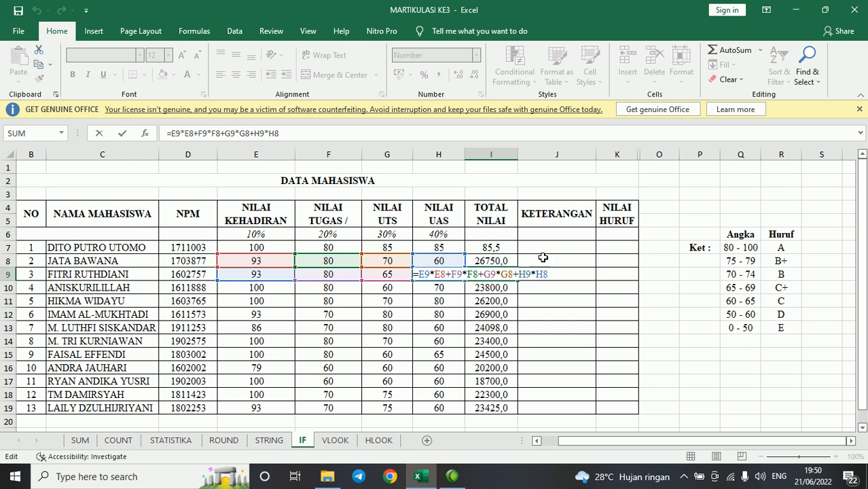
pyautogui.hotkey('ctrl', 'Return')
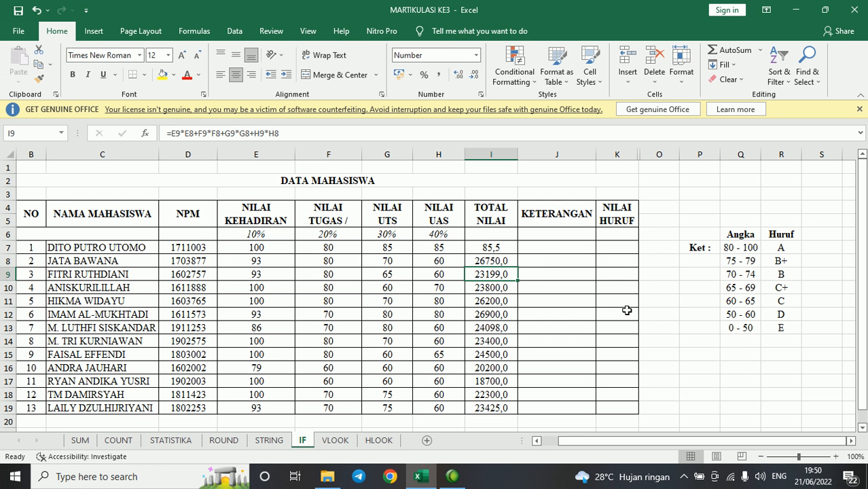
# - Undo the relative-reference formulas in I7:I19 back to the absolute-weight formula in I7, and check its references
pyautogui.hotkey('ctrl', 'z')
pyautogui.hotkey('ctrl', 'z')
pyautogui.hotkey('ctrl', 'z')
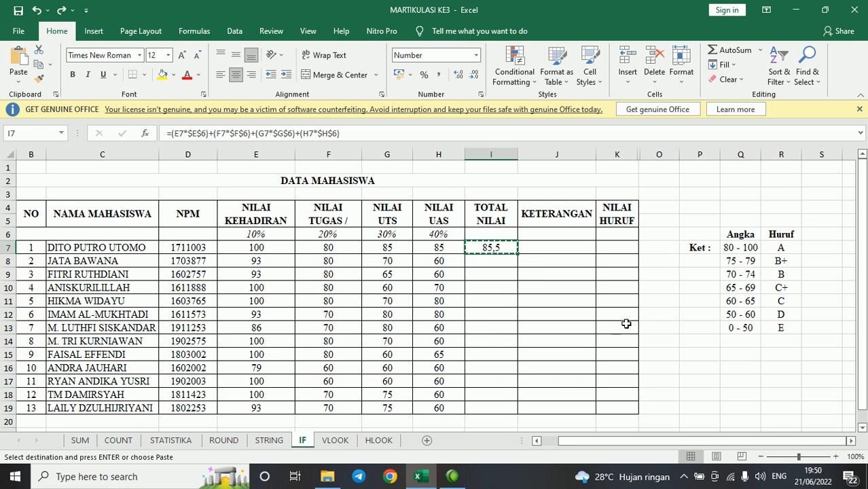
pyautogui.press('Escape')
pyautogui.click(335, 135)
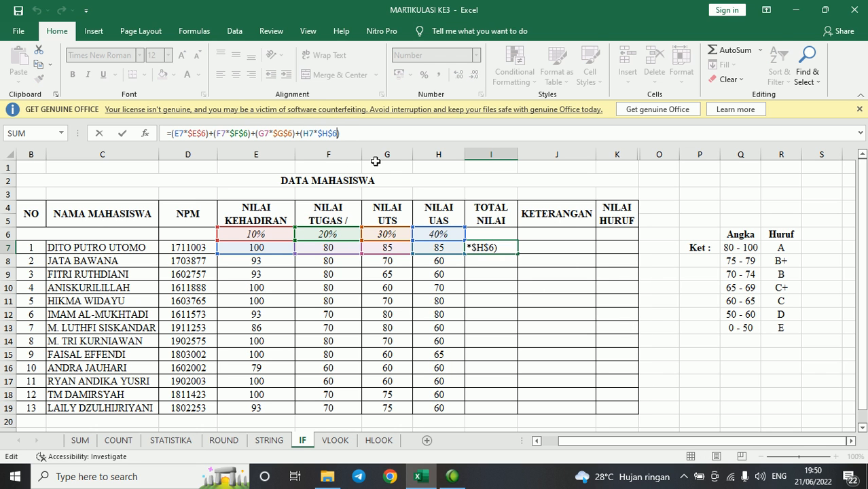
pyautogui.press('Escape')
# - Fill the TOTAL NILAI cells I8:I19 with a copy of the absolute-weight formula in I7
pyautogui.hotkey('ctrl', 'c')
pyautogui.click(494, 262)
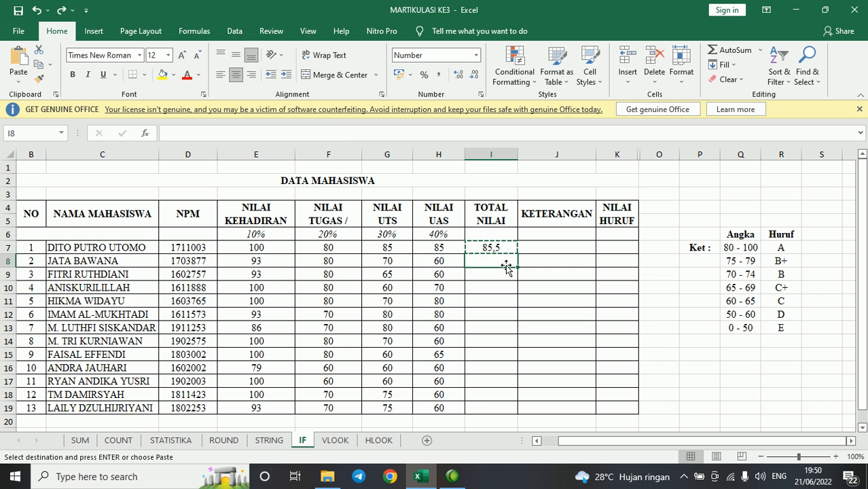
pyautogui.keyDown('shift'); pyautogui.click(489, 409); pyautogui.keyUp('shift')
pyautogui.press('Return')
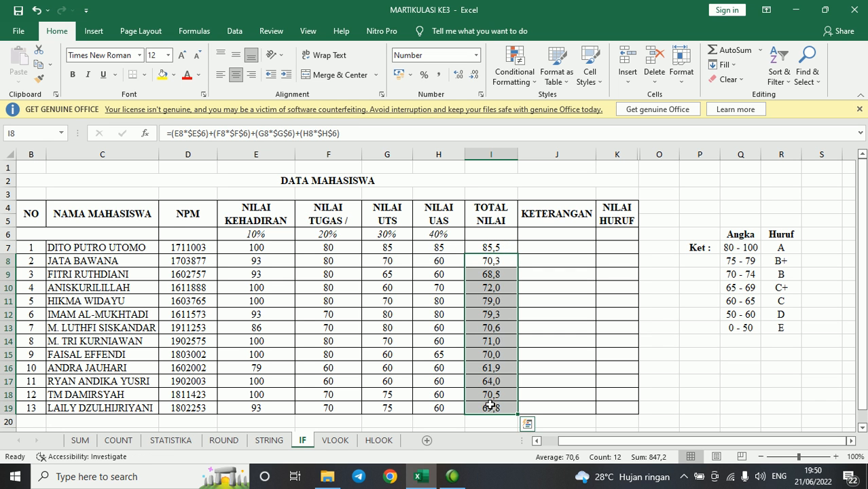
# - Examine which score and weight cells the copied TOTAL NILAI formula in I8 references
pyautogui.click(488, 261)
pyautogui.doubleClick(494, 262)
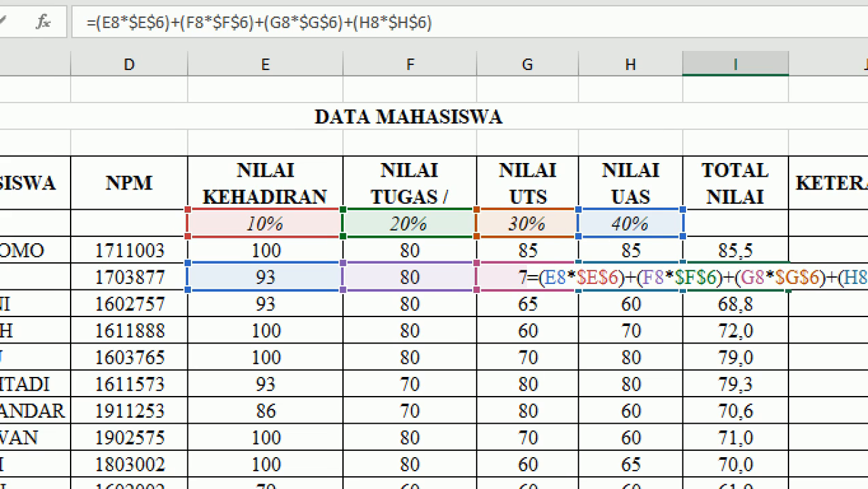
pyautogui.moveTo(292, 169)
pyautogui.mouseDown()
pyautogui.moveTo(163, 202)
pyautogui.moveTo(387, 259)
pyautogui.moveTo(757, 232)
pyautogui.moveTo(445, 141)
pyautogui.moveTo(279, 163)
pyautogui.mouseUp()
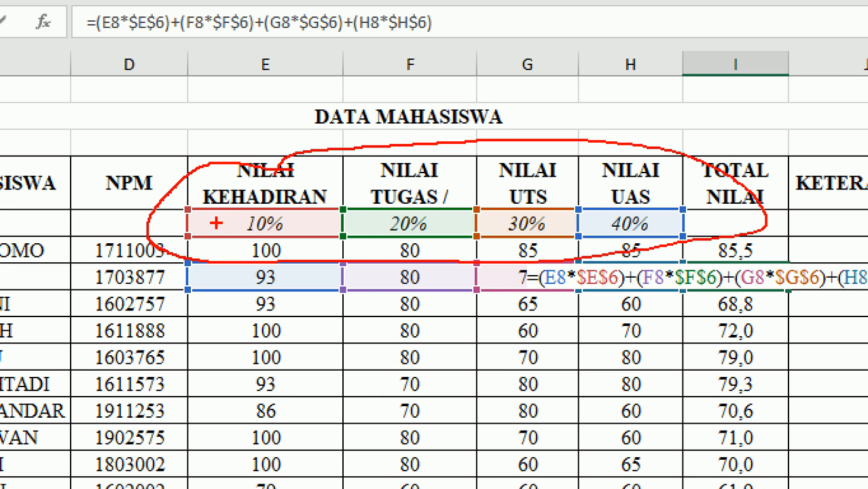
pyautogui.press('Escape')
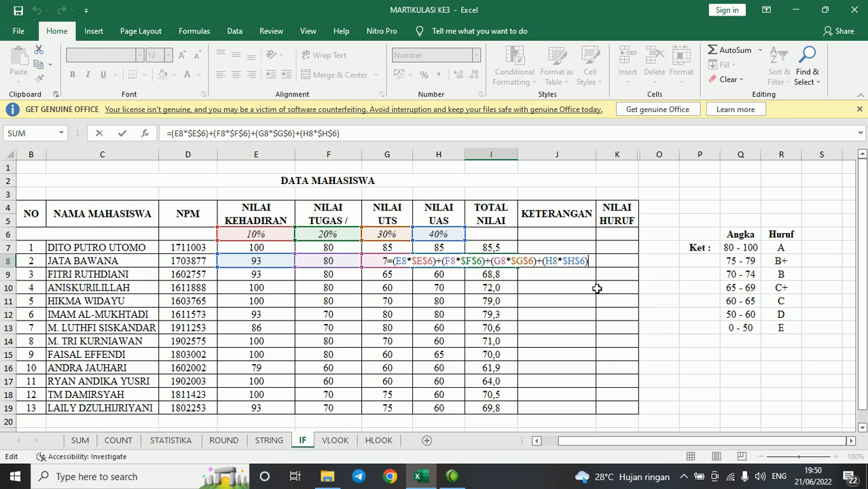
pyautogui.press('Return')
# - Look through the TOTAL NILAI cells in column I to check the copied formulas
pyautogui.press('Up')
pyautogui.press('Up')
pyautogui.press('Down')
pyautogui.press('Down')
pyautogui.press('Down')
pyautogui.press('Down')
pyautogui.press('Down')
pyautogui.press('Down')
pyautogui.press('Down')
pyautogui.press('Down')
pyautogui.press('Down')
pyautogui.press('Down')
pyautogui.press('Up')
pyautogui.press('Up')
pyautogui.press('Up')
pyautogui.press('Up')
pyautogui.press('Up')
pyautogui.press('Up')
pyautogui.press('Up')
pyautogui.press('Up')
pyautogui.press('Up')
pyautogui.press('Up')
pyautogui.press('Up')
pyautogui.press('Up')
pyautogui.press('Down')
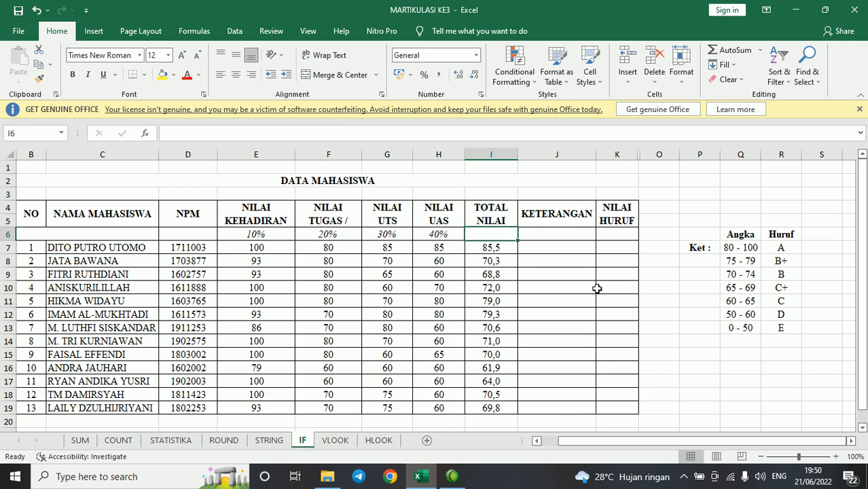
pyautogui.press('Down')
pyautogui.press('Down')
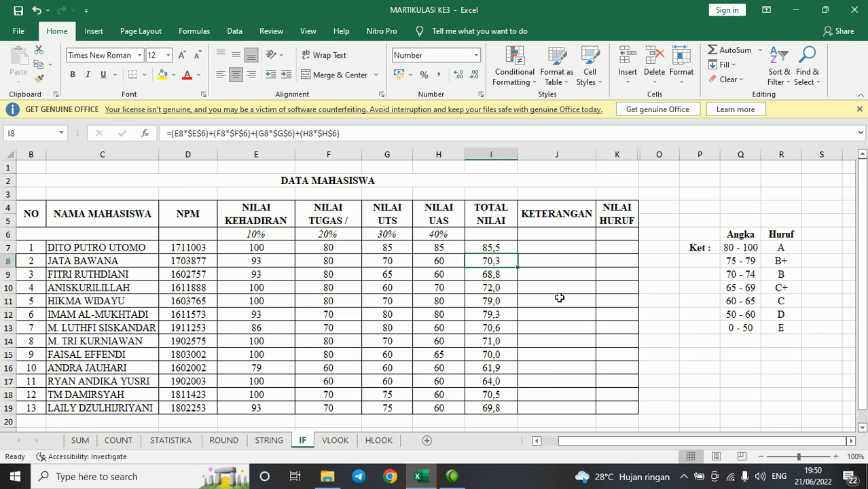
# - Select cell J7, the first student's KETERANGAN cell
pyautogui.click(533, 251)
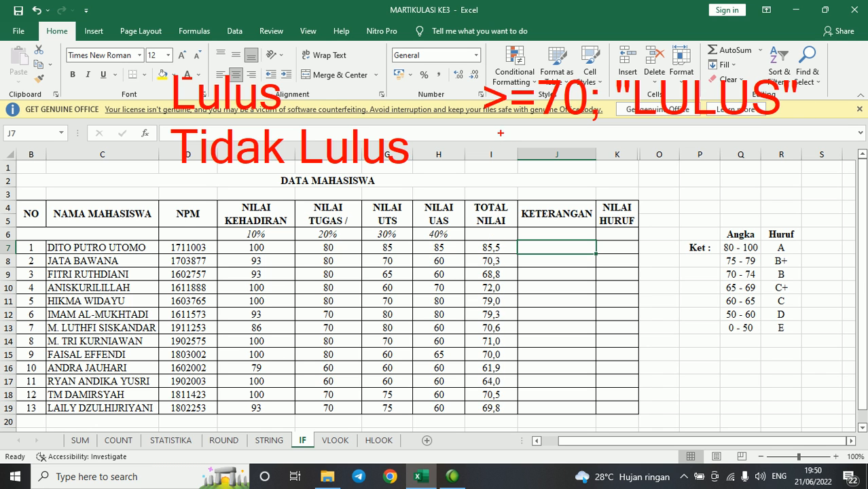
pyautogui.moveTo(479, 131)
pyautogui.mouseDown()
pyautogui.moveTo(789, 124)
pyautogui.moveTo(735, 55)
pyautogui.mouseUp()
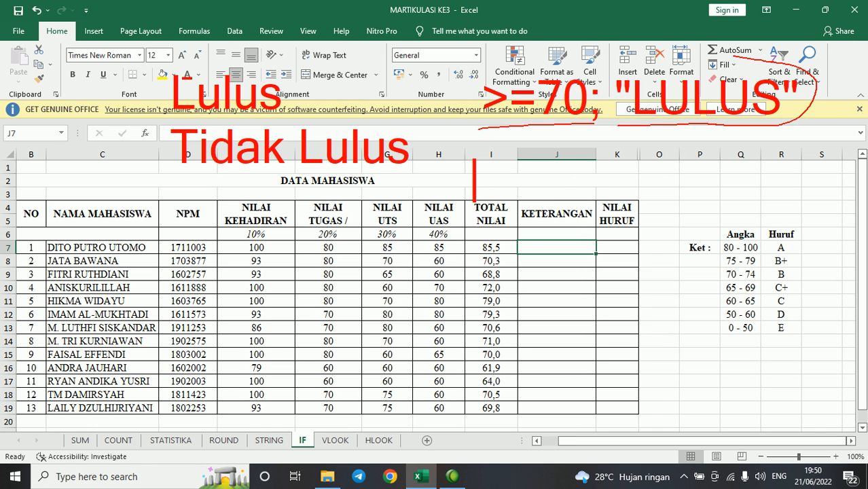
pyautogui.moveTo(482, 192); pyautogui.dragTo(507, 161)
pyautogui.moveTo(482, 176); pyautogui.dragTo(504, 175)
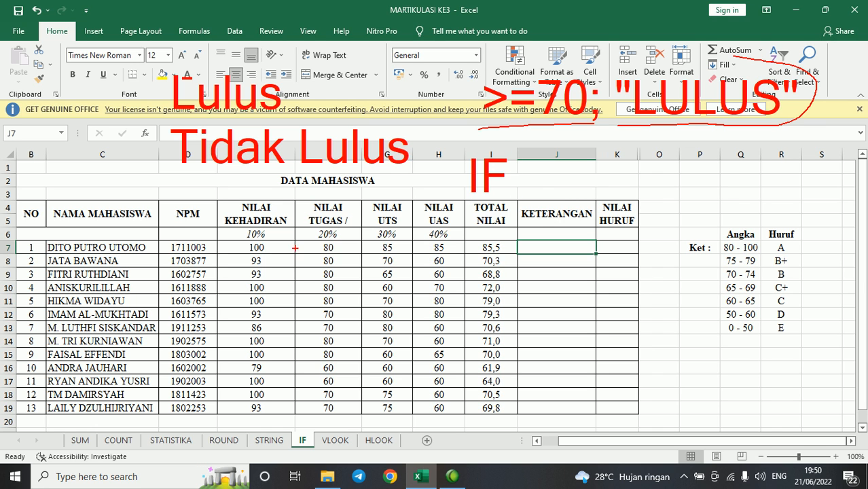
pyautogui.moveTo(175, 212)
pyautogui.mouseDown()
pyautogui.moveTo(175, 244)
pyautogui.moveTo(208, 212)
pyautogui.mouseUp()
pyautogui.moveTo(189, 228)
pyautogui.mouseDown()
pyautogui.moveTo(205, 227)
pyautogui.moveTo(235, 255)
pyautogui.mouseUp()
pyautogui.moveTo(242, 212); pyautogui.dragTo(242, 255)
pyautogui.moveTo(266, 212); pyautogui.dragTo(271, 254)
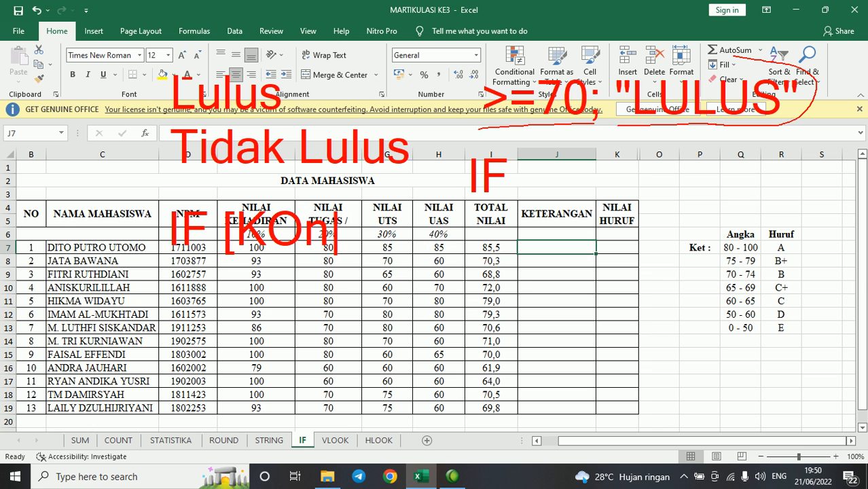
pyautogui.write('ondisi')
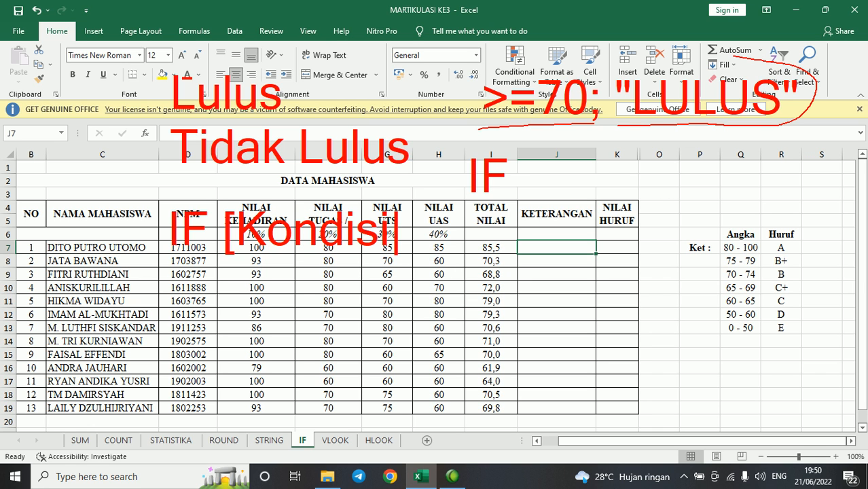
pyautogui.write(' 1]')
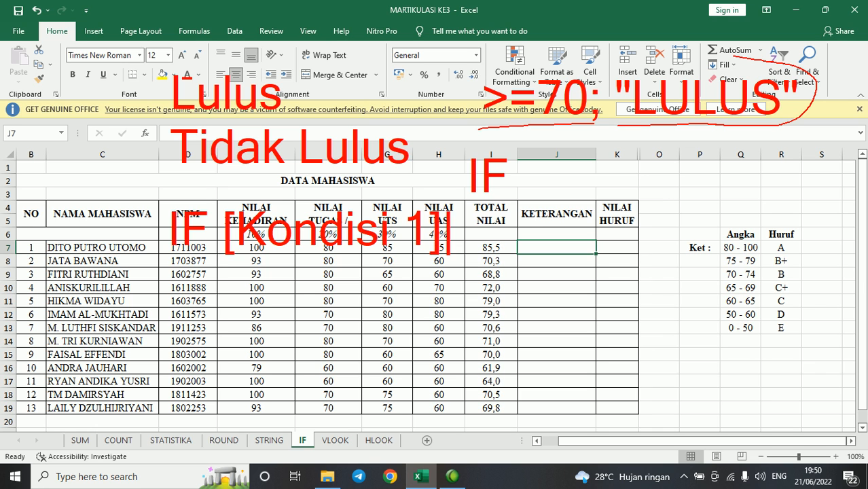
pyautogui.write(' T')
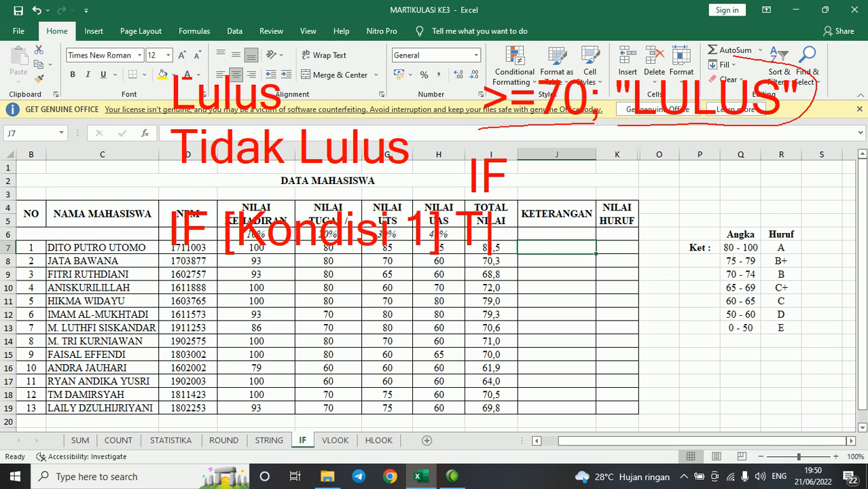
pyautogui.write('he')
pyautogui.write('n')
pyautogui.press('Return')
pyautogui.write('[')
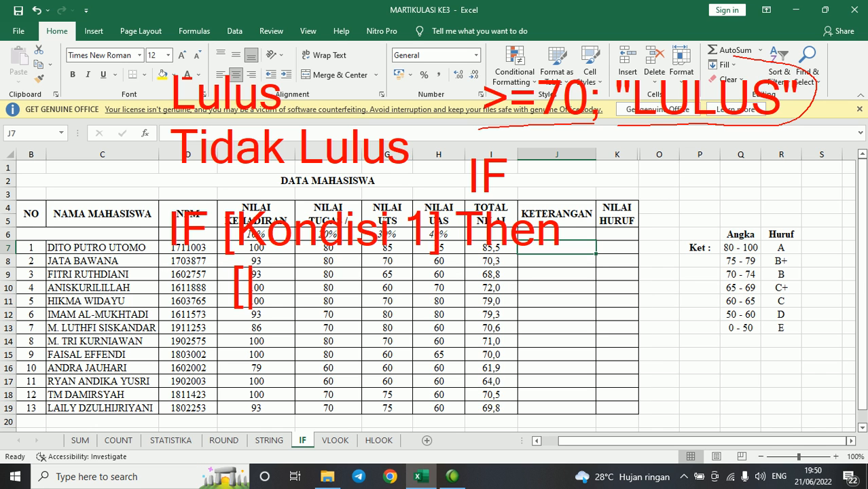
pyautogui.write('S')
pyautogui.press('BackSpace')
pyautogui.write('Keptusan')
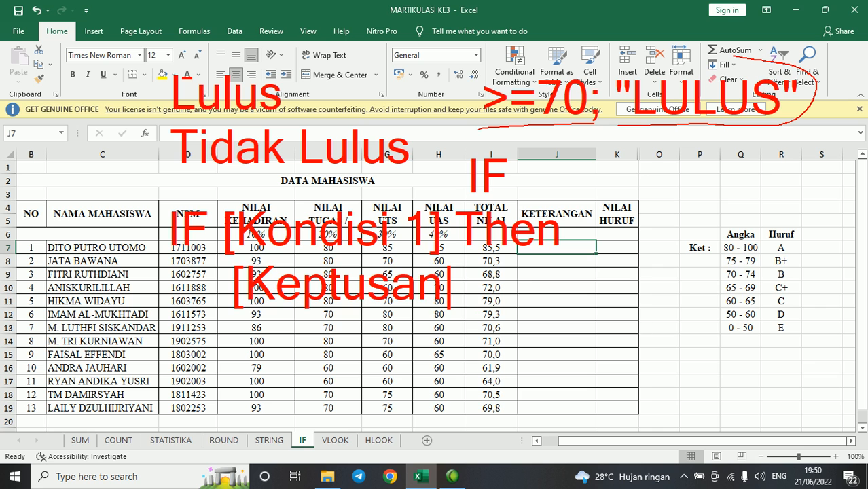
pyautogui.write(' 1]')
pyautogui.press('Return')
pyautogui.write('els')
pyautogui.press('BackSpace')
pyautogui.press('BackSpace')
pyautogui.press('BackSpace')
pyautogui.write('Else')
pyautogui.press('Return')
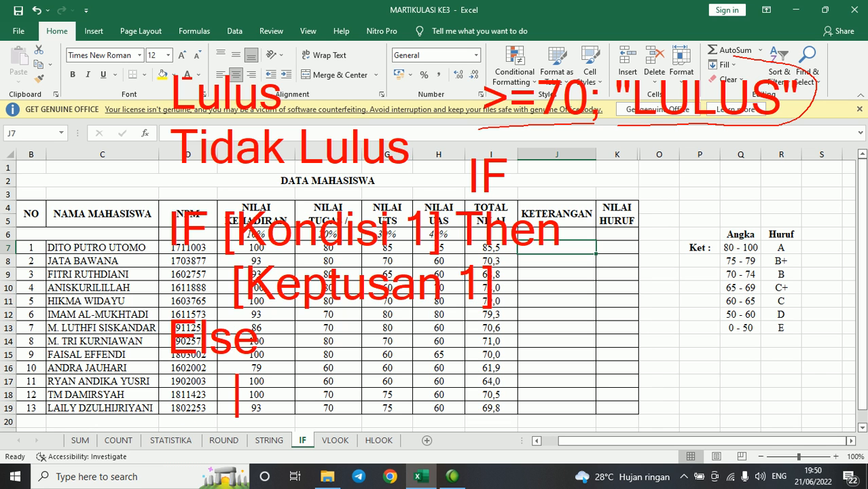
pyautogui.write('[Keputus')
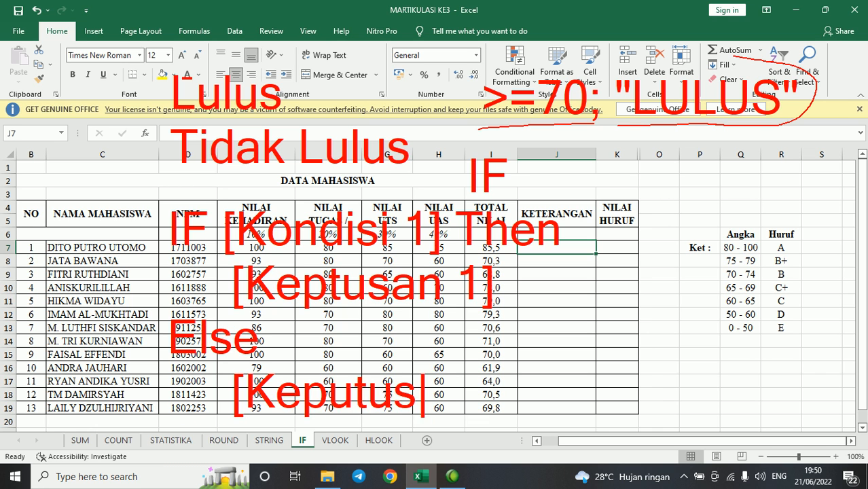
pyautogui.write('an 2]')
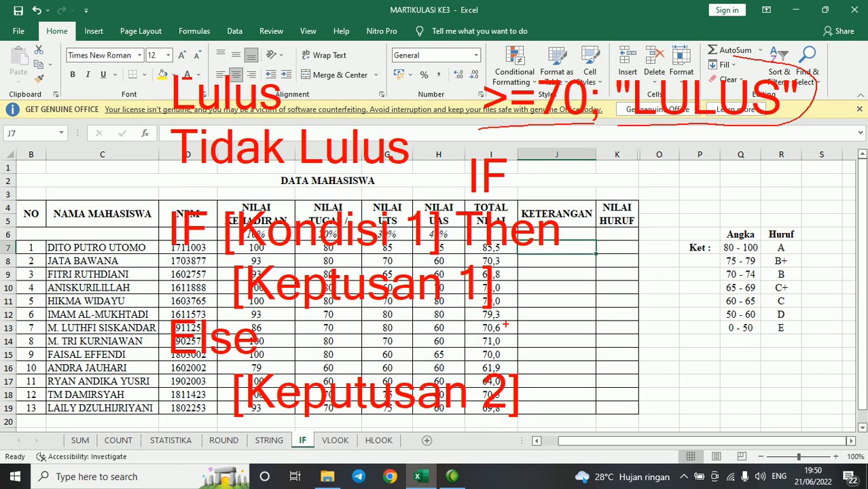
pyautogui.moveTo(141, 175)
pyautogui.mouseDown()
pyautogui.moveTo(141, 417)
pyautogui.moveTo(447, 436)
pyautogui.moveTo(595, 343)
pyautogui.moveTo(540, 192)
pyautogui.moveTo(141, 192)
pyautogui.mouseUp()
pyautogui.moveTo(216, 249); pyautogui.dragTo(426, 253)
pyautogui.moveTo(234, 317); pyautogui.dragTo(531, 306)
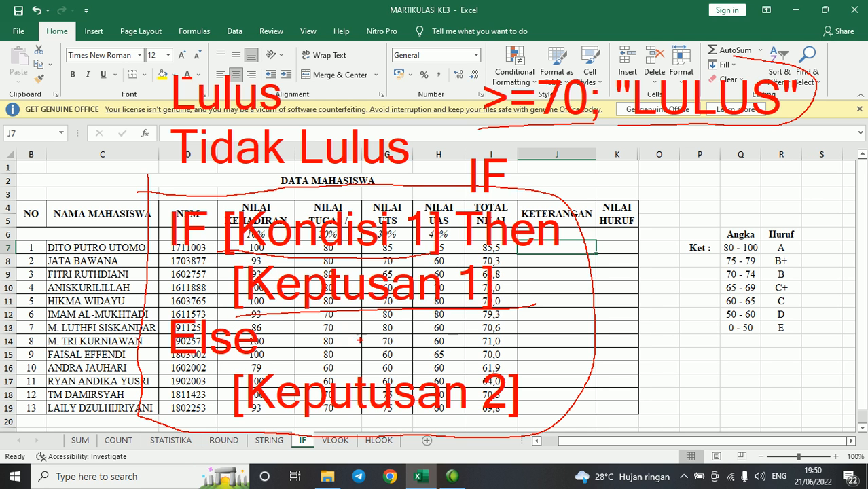
pyautogui.moveTo(236, 421); pyautogui.dragTo(542, 418)
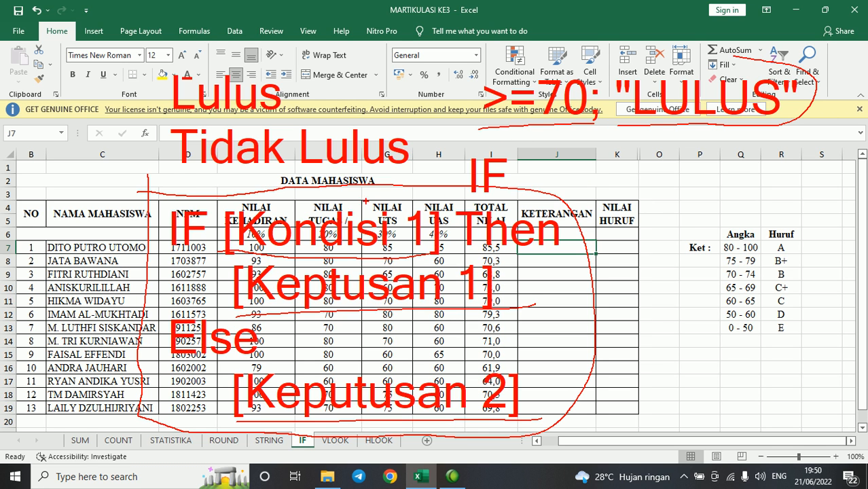
pyautogui.moveTo(488, 121); pyautogui.dragTo(582, 123)
pyautogui.moveTo(639, 125); pyautogui.dragTo(771, 106)
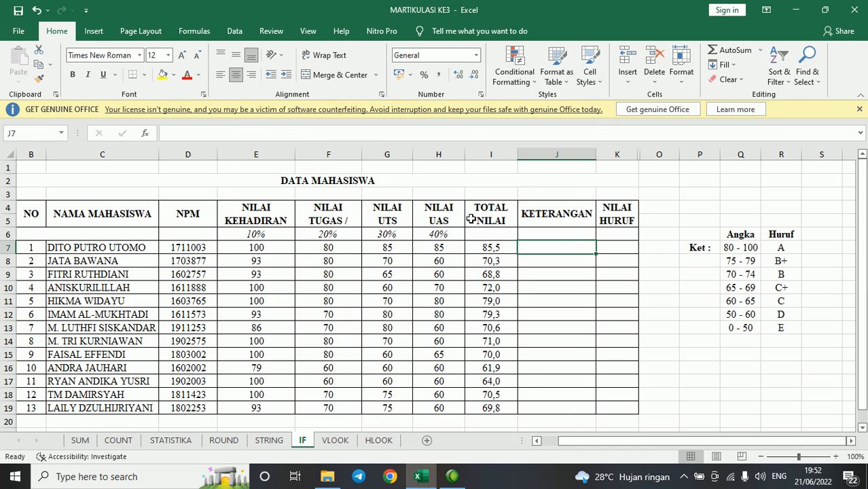
# - Enter the pass-status formula =IF(I7>=70;"Lulus";"Tidak Lulus") in KETERANGAN cell J7
pyautogui.write('=')
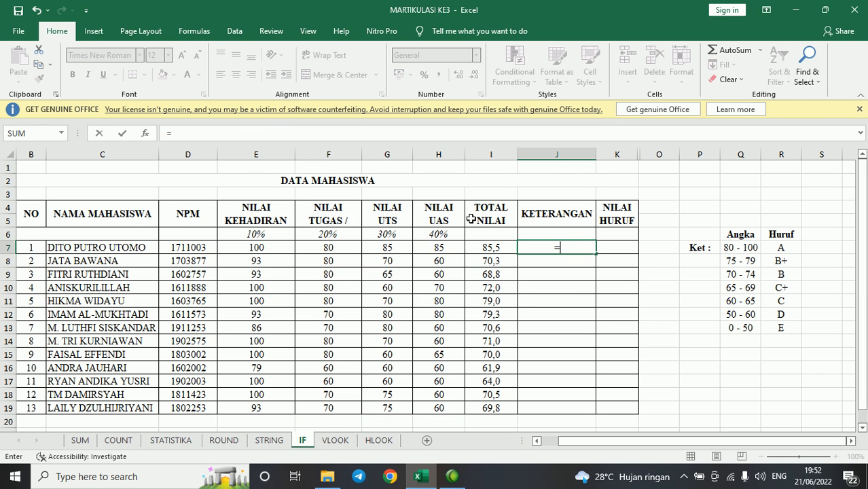
pyautogui.write('IF(')
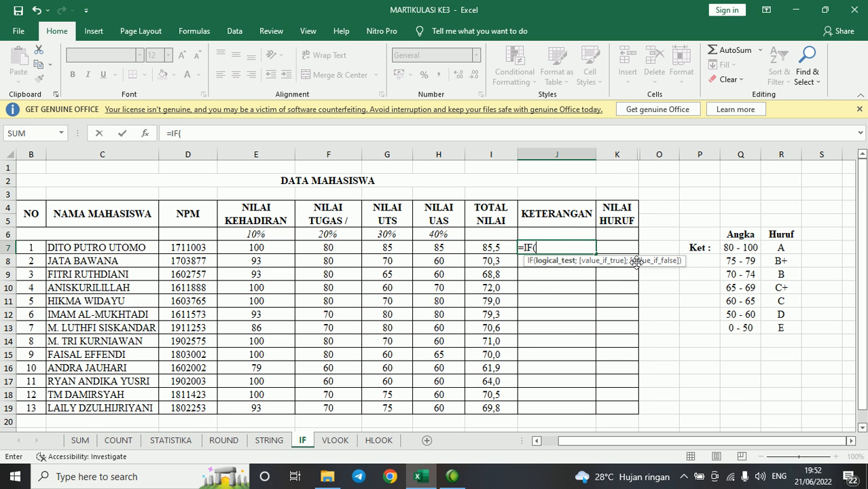
pyautogui.click(494, 246)
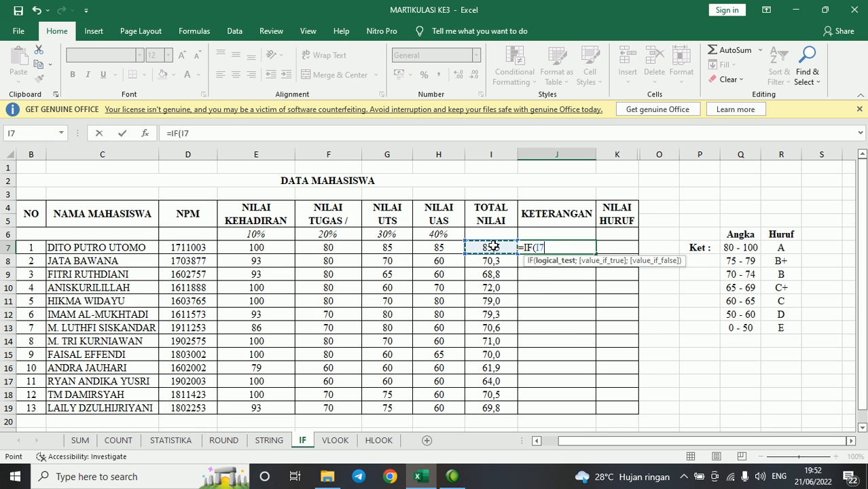
pyautogui.write('>=70')
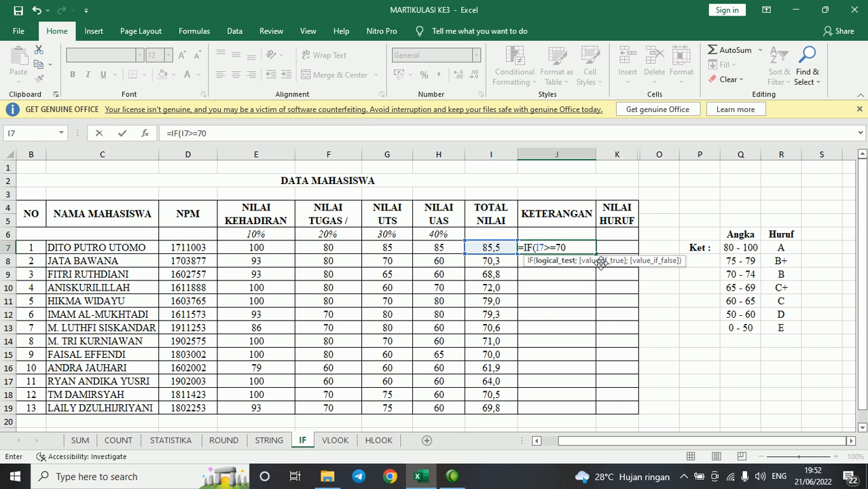
pyautogui.write(';')
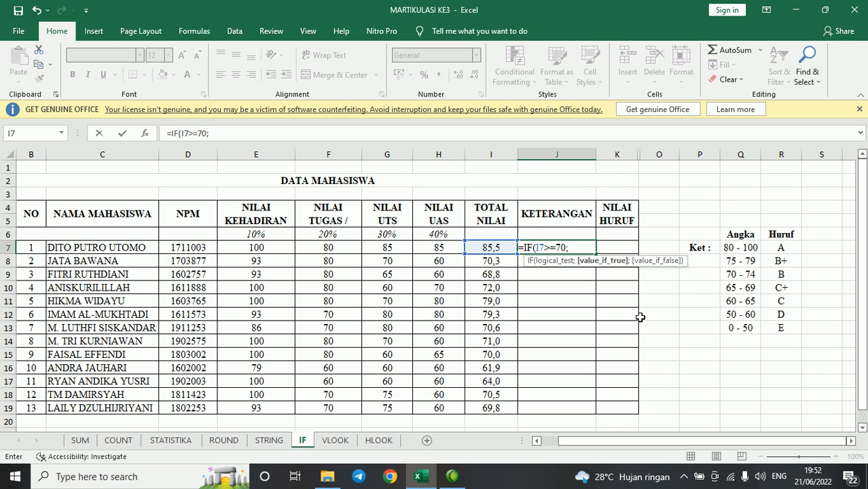
pyautogui.write('"Lulus";"Tidak Lulus"')
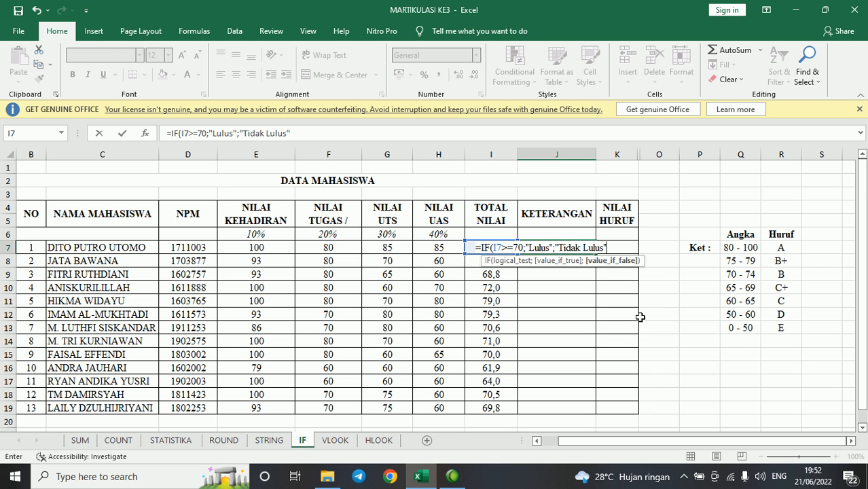
pyautogui.press('Return')
pyautogui.press('Up')
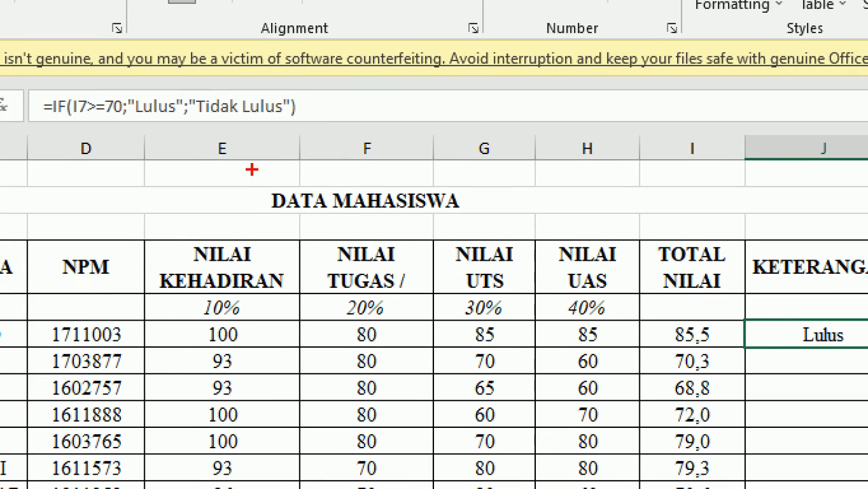
pyautogui.moveTo(68, 119); pyautogui.dragTo(90, 116)
pyautogui.moveTo(699, 324)
pyautogui.mouseDown()
pyautogui.moveTo(666, 332)
pyautogui.moveTo(725, 353)
pyautogui.moveTo(706, 309)
pyautogui.mouseUp()
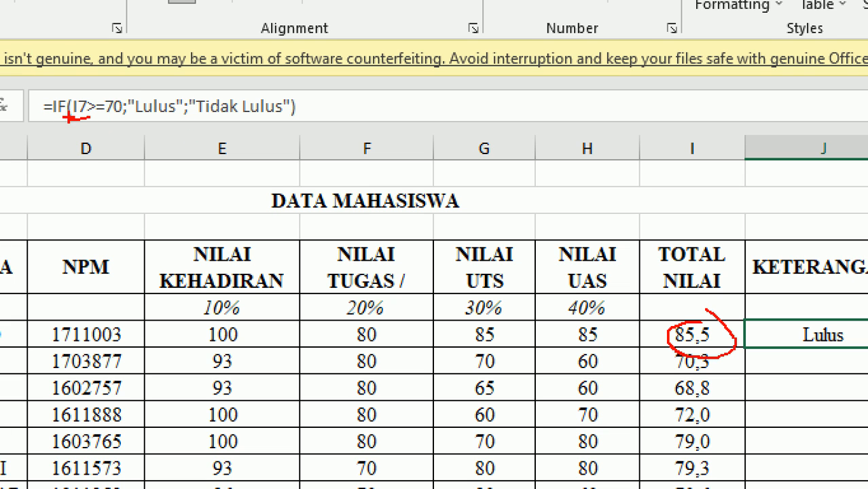
pyautogui.moveTo(131, 116); pyautogui.dragTo(296, 116)
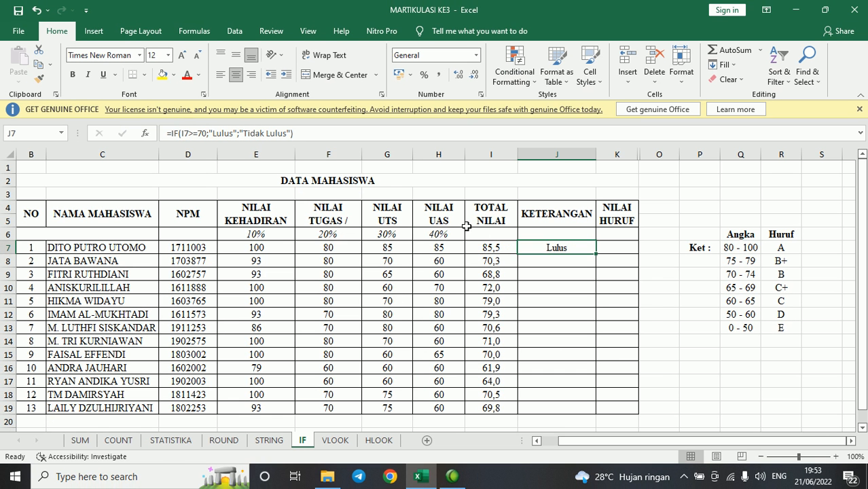
# - Fill the KETERANGAN cells J8:J19 with a copy of the IF formula in J7
pyautogui.hotkey('ctrl', 'c')
pyautogui.moveTo(550, 259); pyautogui.dragTo(552, 409)
pyautogui.press('Return')
# - Check the copied pass-status formulas in J9, J19 and J8
pyautogui.press('Down')
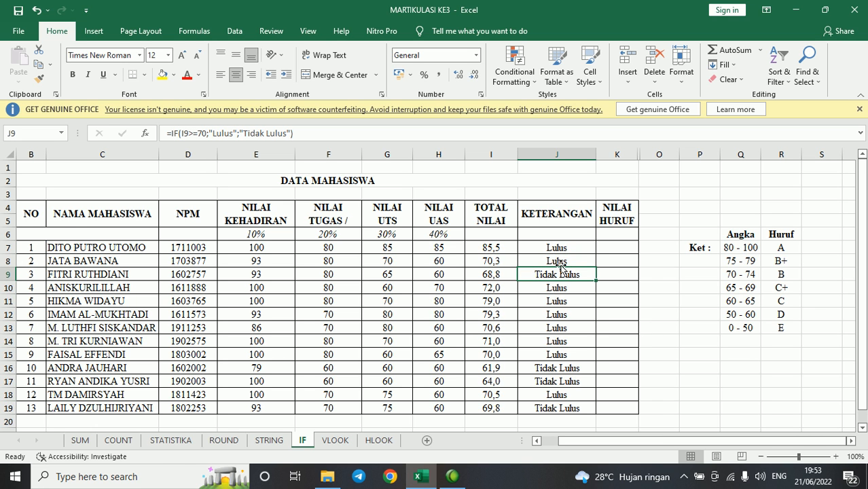
pyautogui.click(575, 407)
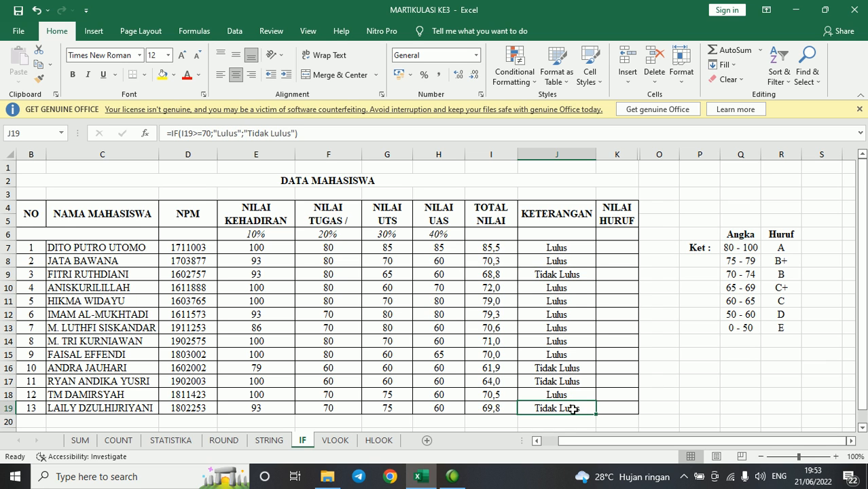
pyautogui.click(556, 259)
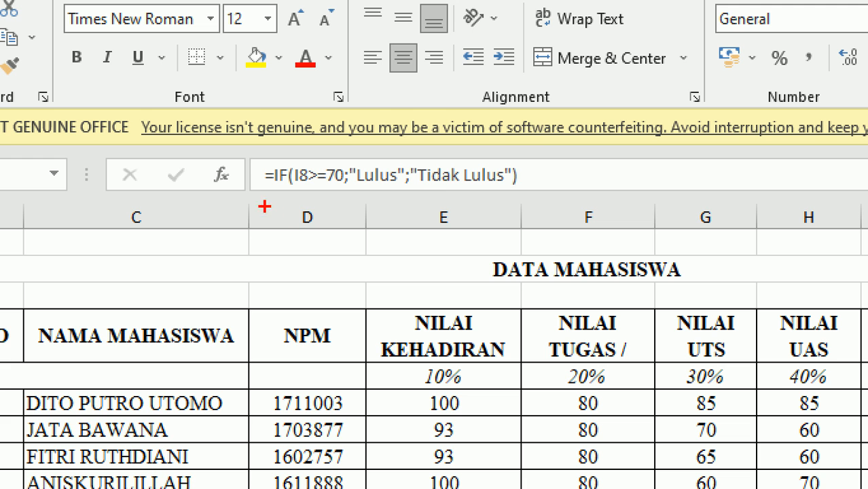
pyautogui.moveTo(252, 194)
pyautogui.mouseDown()
pyautogui.moveTo(421, 196)
pyautogui.moveTo(586, 178)
pyautogui.moveTo(271, 123)
pyautogui.moveTo(237, 188)
pyautogui.moveTo(253, 194)
pyautogui.mouseUp()
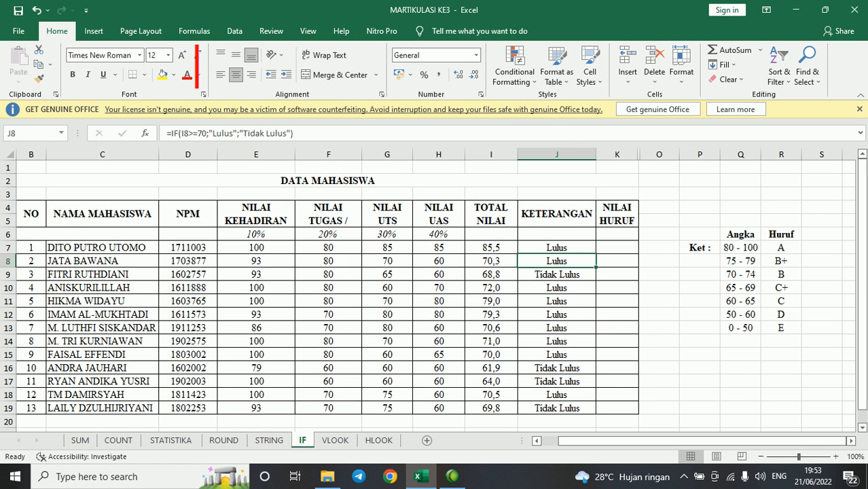
pyautogui.write('IF [Struktur 1] Then')
pyautogui.press('Return')
pyautogui.write('[Struktur 1] Then [Keputu')
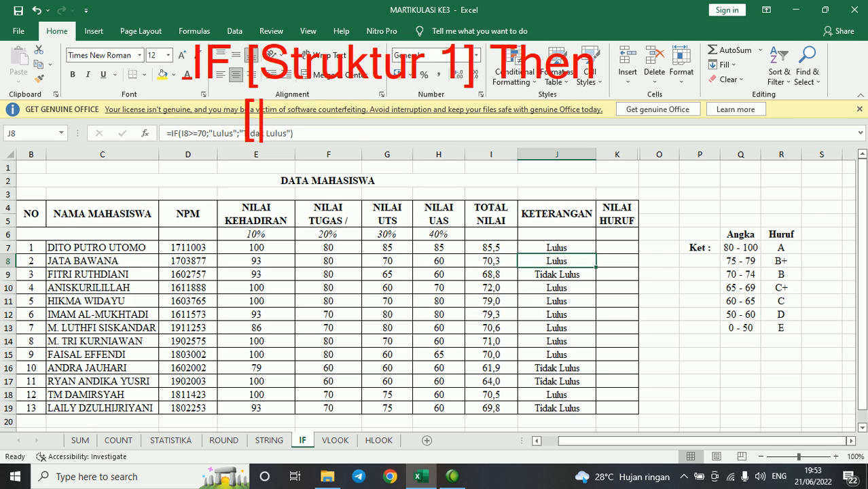
pyautogui.write('san 1]]')
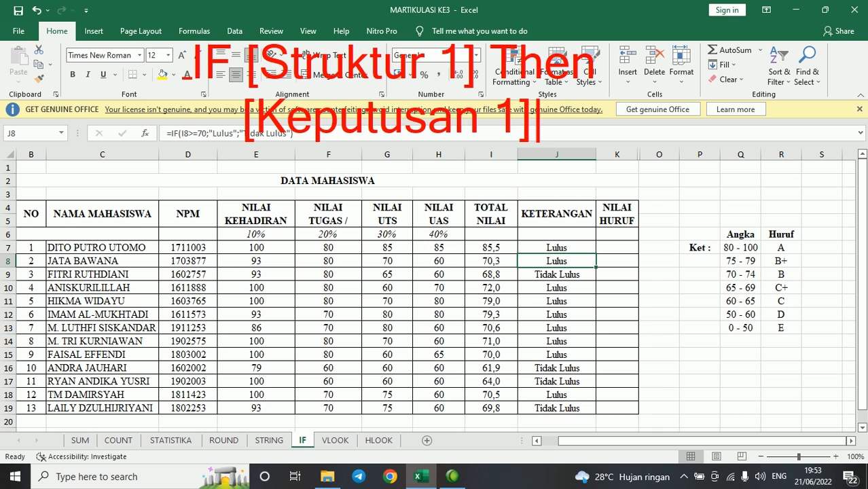
pyautogui.press('BackSpace')
pyautogui.press('Return')
pyautogui.write('Else IF [Struktur 2] Then')
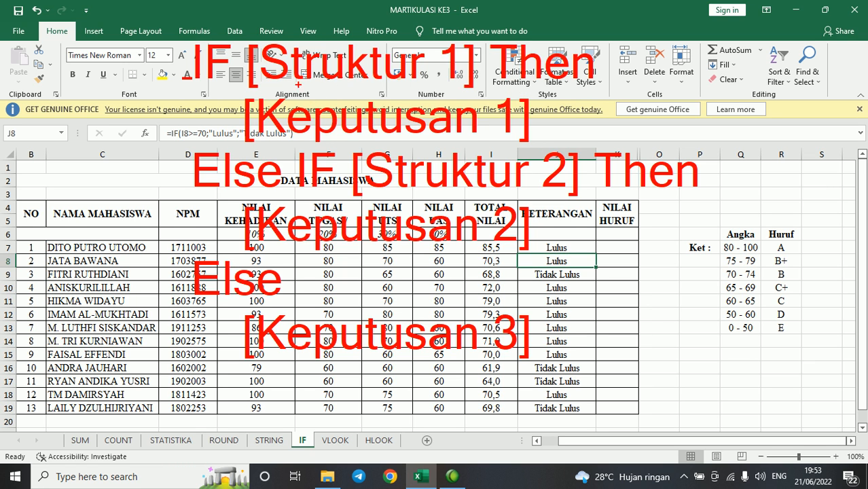
pyautogui.moveTo(244, 82); pyautogui.dragTo(447, 87)
pyautogui.moveTo(319, 192); pyautogui.dragTo(578, 206)
pyautogui.moveTo(750, 213)
pyautogui.mouseDown()
pyautogui.moveTo(662, 281)
pyautogui.moveTo(860, 272)
pyautogui.moveTo(793, 233)
pyautogui.moveTo(812, 242)
pyautogui.moveTo(810, 255)
pyautogui.mouseUp()
pyautogui.moveTo(798, 288)
pyautogui.mouseDown()
pyautogui.moveTo(821, 287)
pyautogui.moveTo(825, 328)
pyautogui.mouseUp()
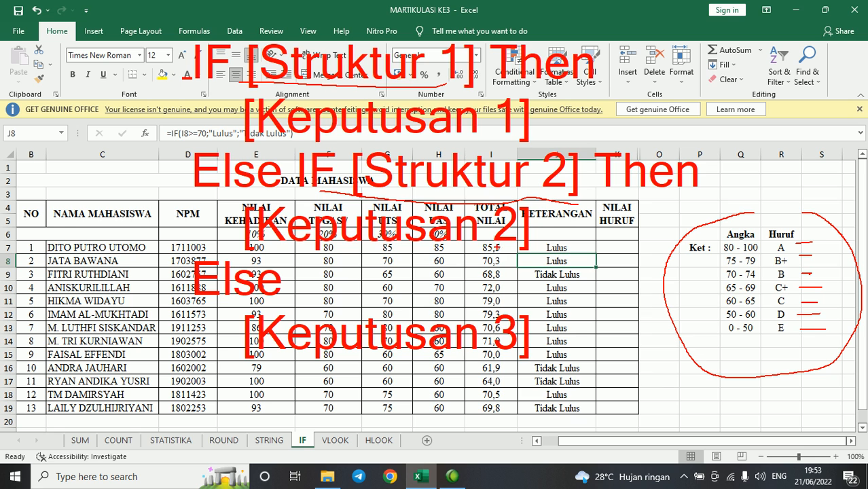
pyautogui.moveTo(477, 249)
pyautogui.mouseDown()
pyautogui.moveTo(500, 255)
pyautogui.moveTo(510, 243)
pyautogui.mouseUp()
pyautogui.press('Escape')
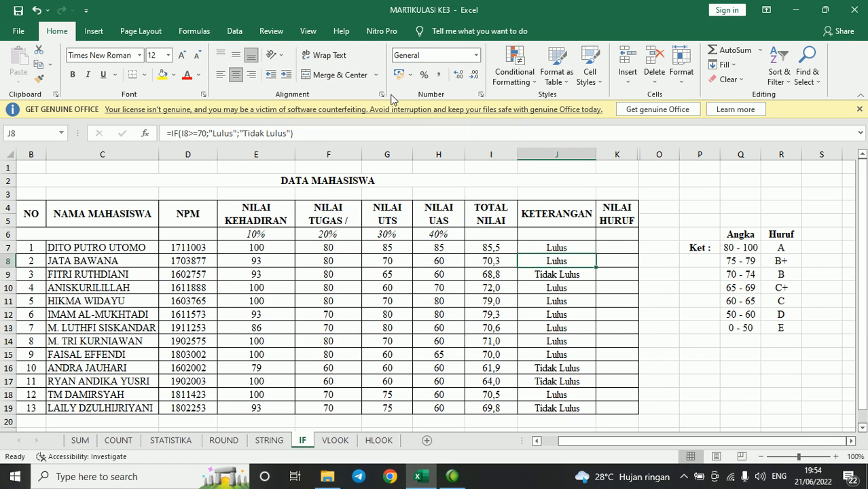
# - Start the letter-grade formula in NILAI HURUF cell K7 with =IF(I7>=80;"A"; for the first student
pyautogui.click(619, 247)
pyautogui.write('=if')
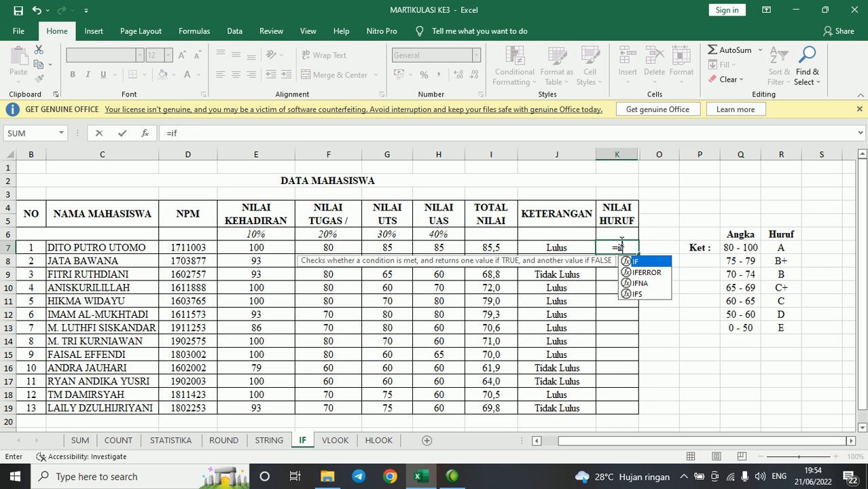
pyautogui.press('Tab')
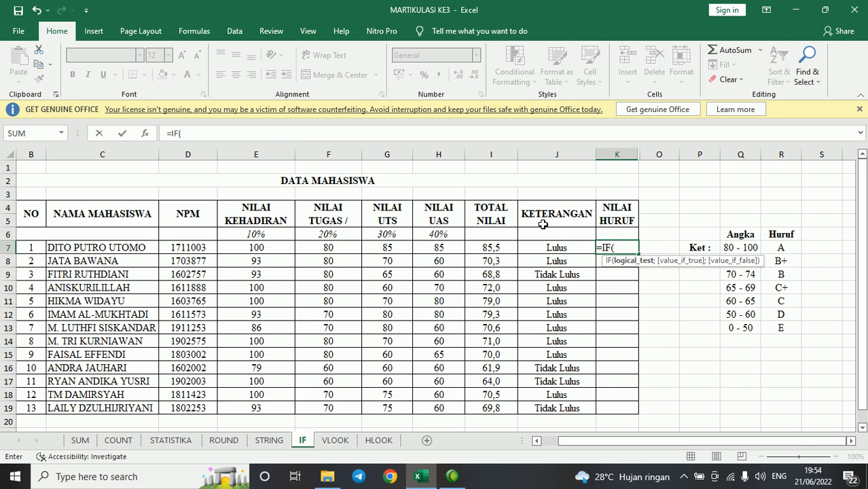
pyautogui.click(489, 248)
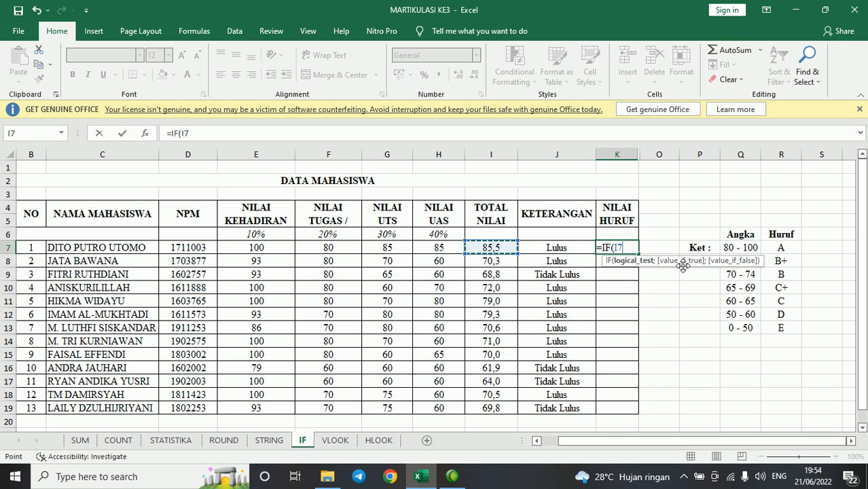
pyautogui.write('>=80')
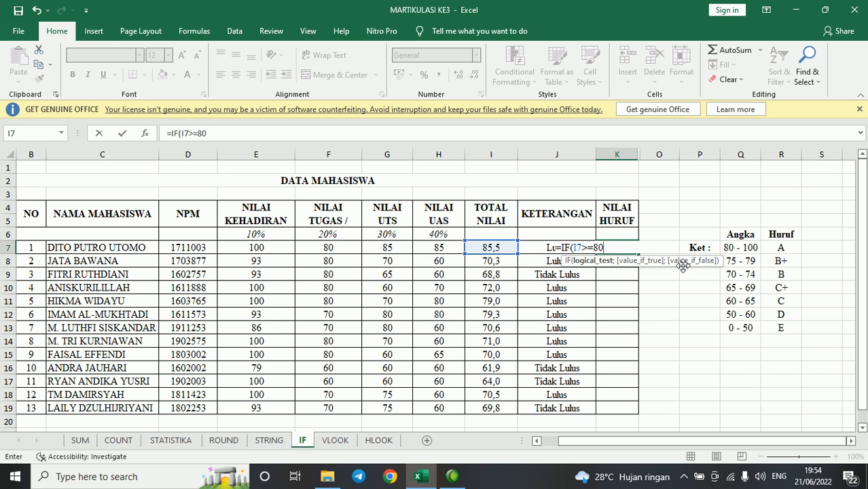
pyautogui.write(';"A"')
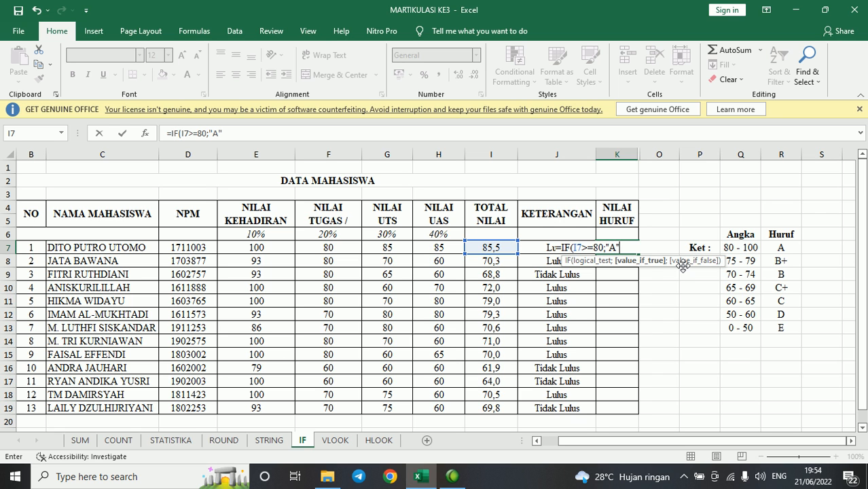
pyautogui.write(';')
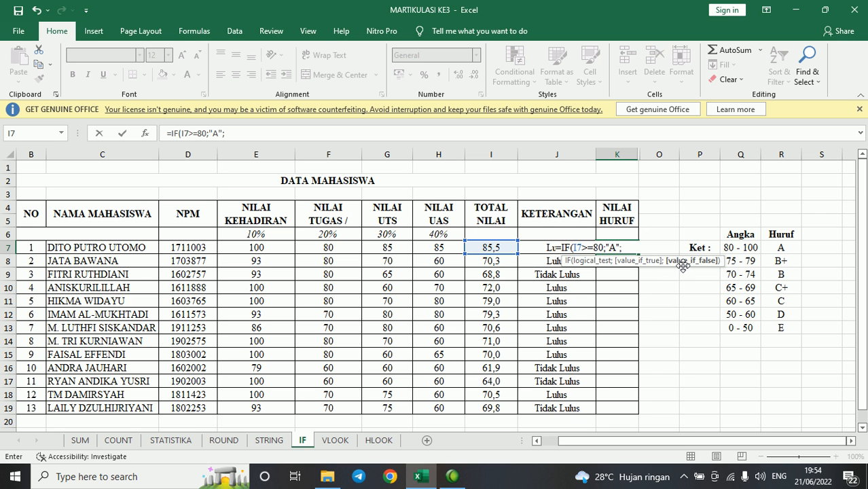
# - Extend the K7 formula with nested IF tests giving "B+" for I7>=75 and "B" for I7>=70
pyautogui.write('IF(')
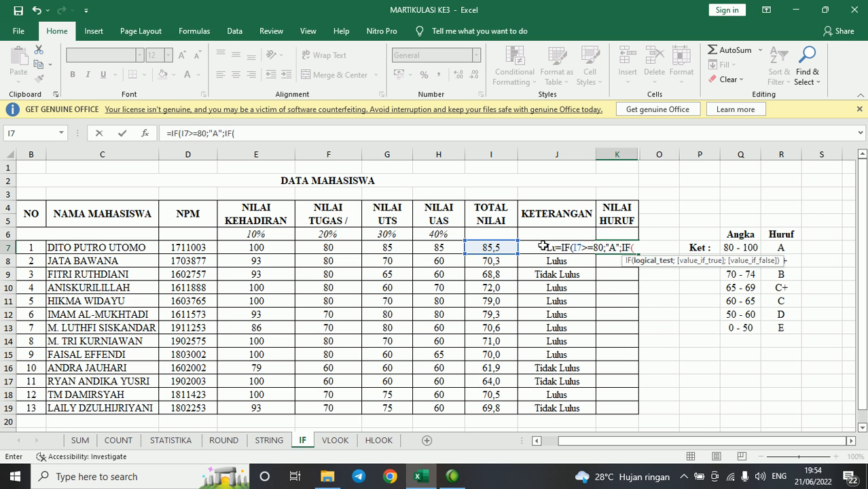
pyautogui.click(498, 249)
pyautogui.write('>=')
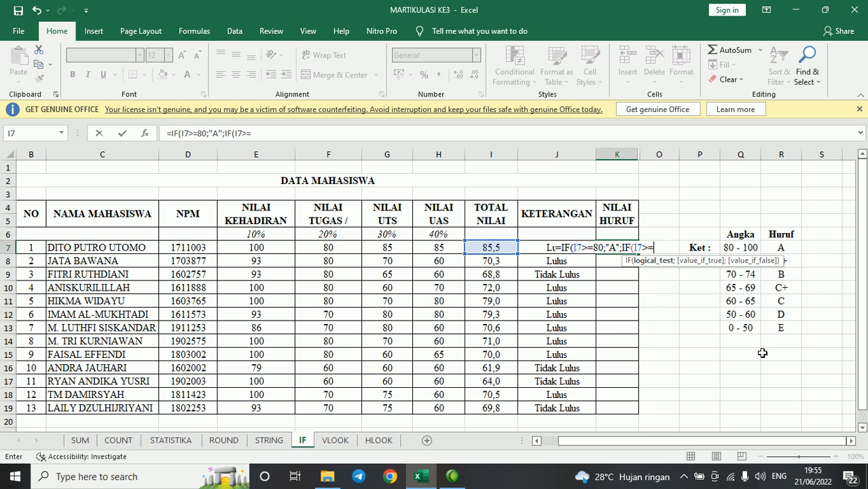
pyautogui.write('75;"B')
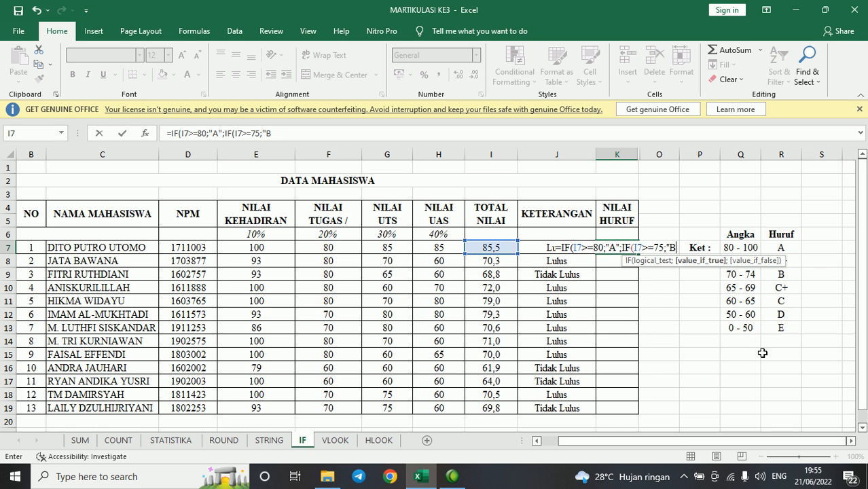
pyautogui.write('+";')
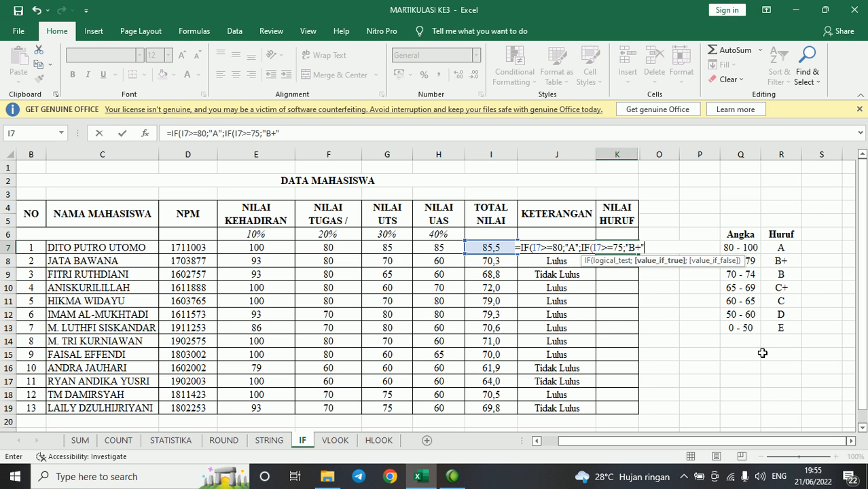
pyautogui.write('IF(')
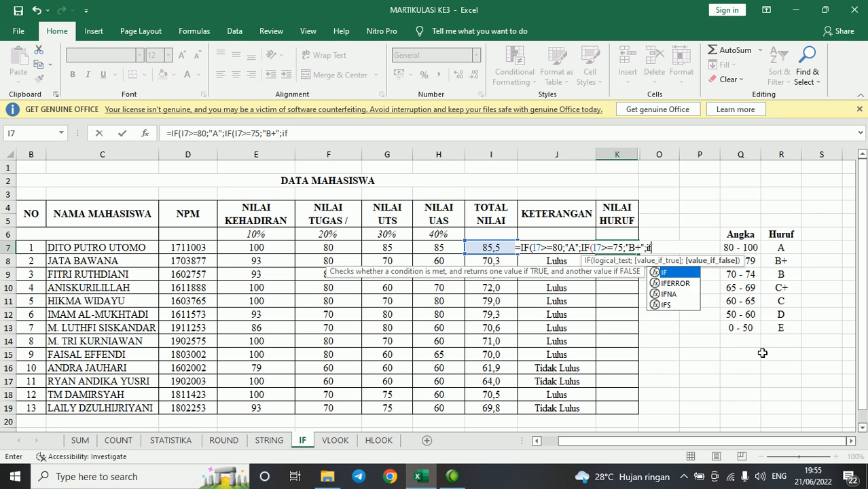
pyautogui.click(489, 249)
pyautogui.write('>=70')
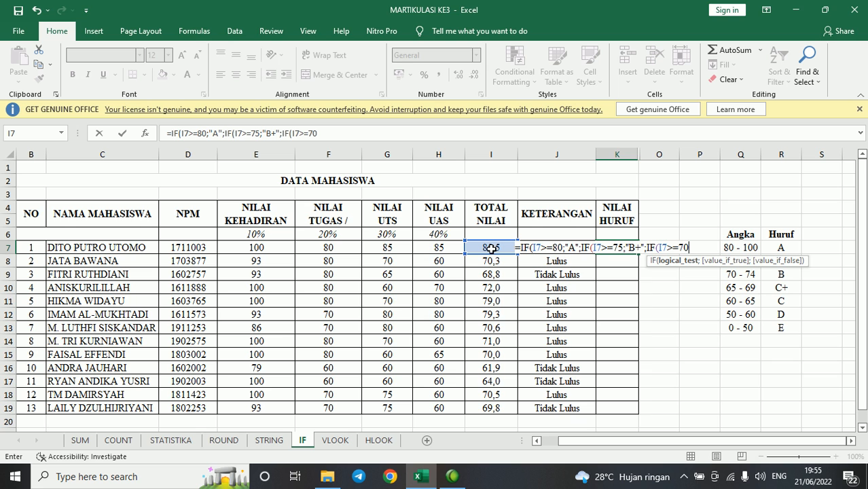
pyautogui.write(';"')
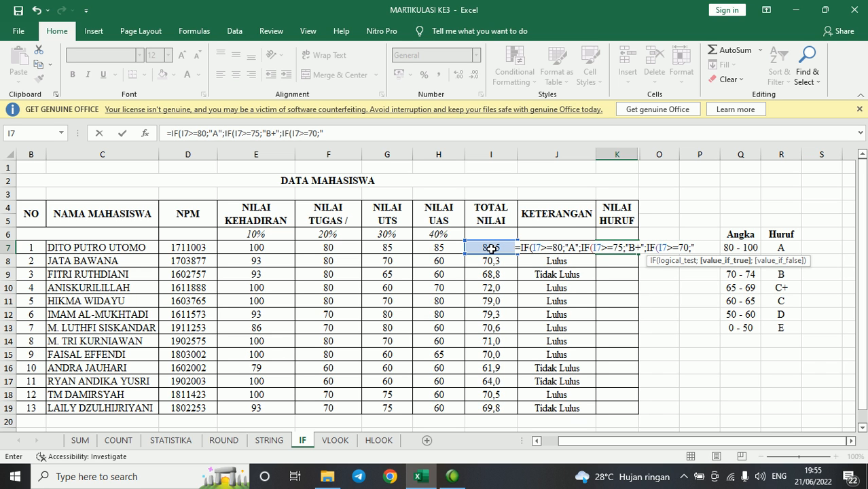
pyautogui.write('B";IF(')
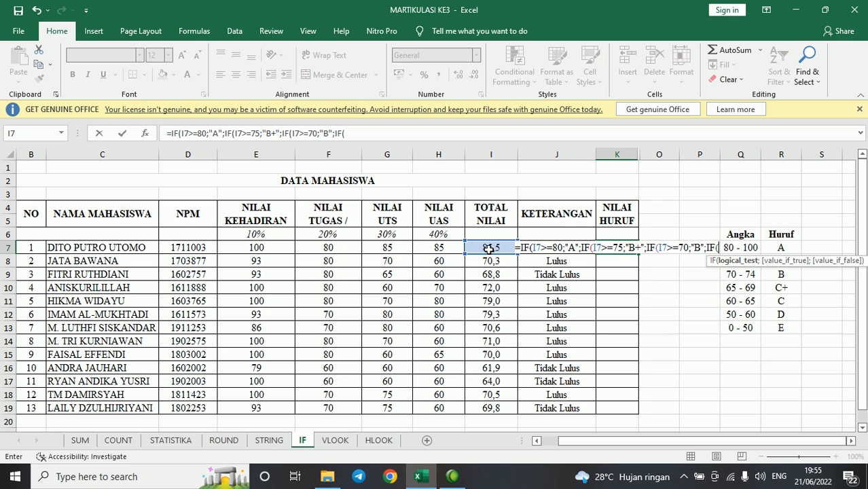
# - Add nested IF tests to the K7 formula giving "C+" for I7>=65 and "C" for I7>=60
pyautogui.click(489, 249)
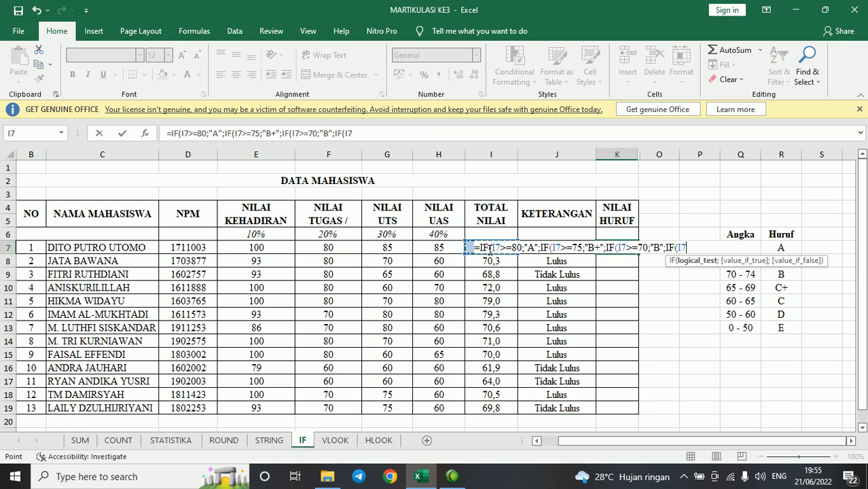
pyautogui.write('>=65;"')
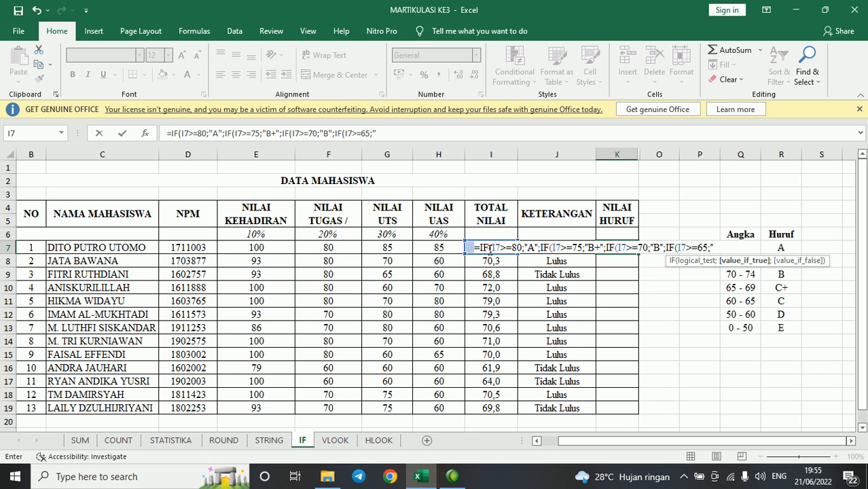
pyautogui.write('C+";')
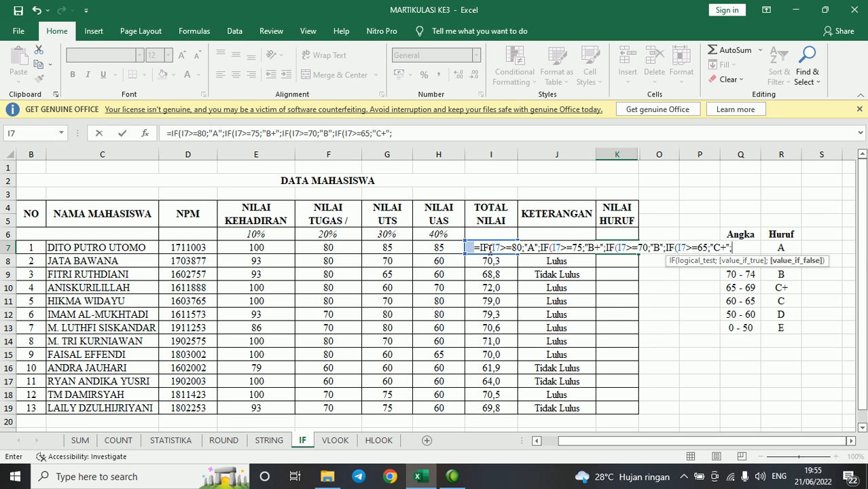
pyautogui.write('IF(')
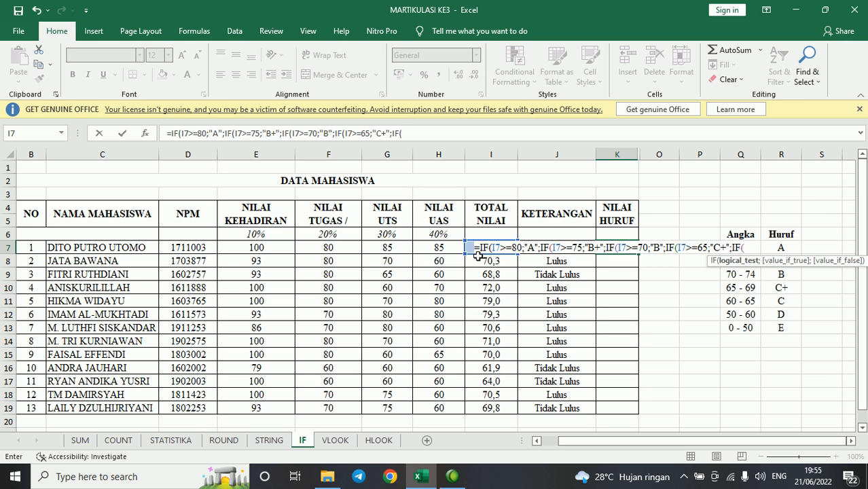
pyautogui.click(472, 261)
pyautogui.press('Up')
pyautogui.write('>=60')
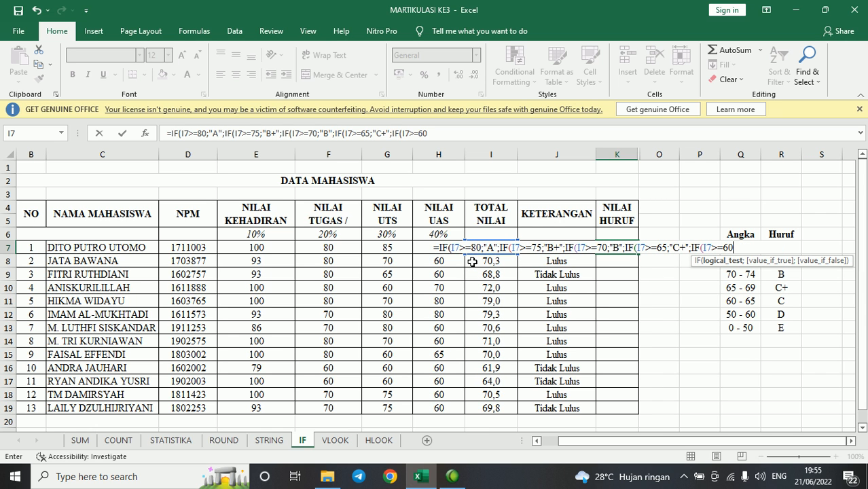
pyautogui.write(';')
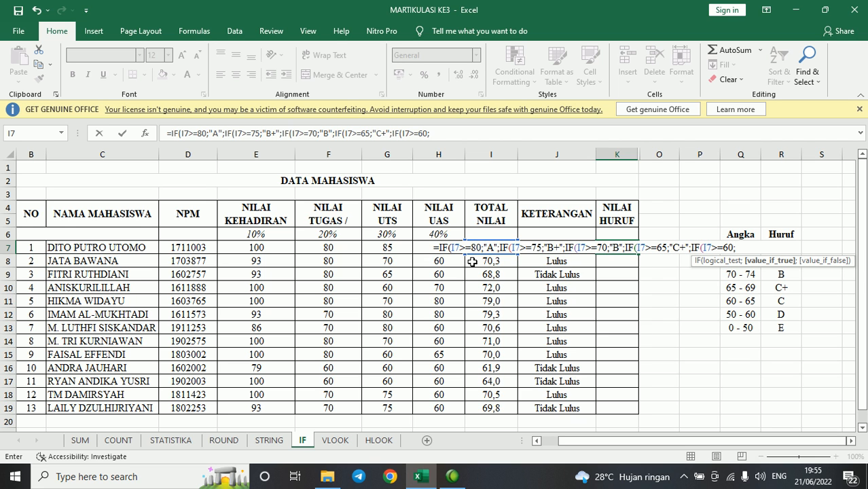
pyautogui.write('"C";IF(')
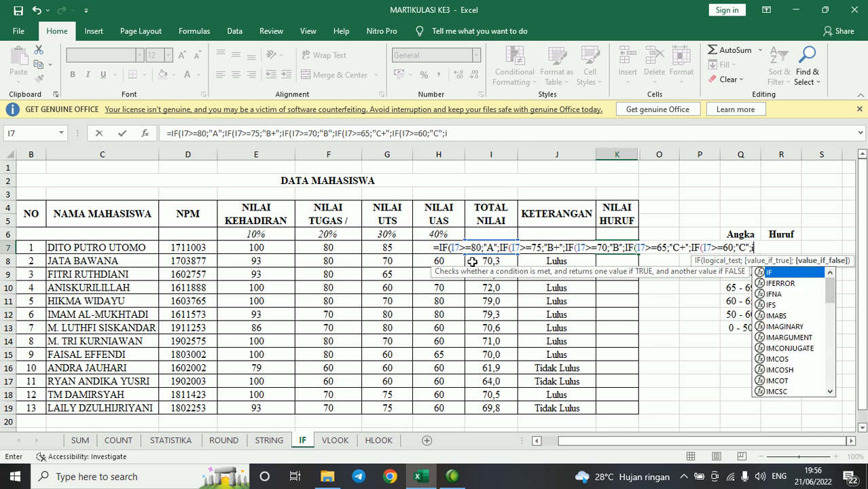
# - Finish the K7 formula with "D" for I7>=50 and "E" otherwise, accepting the correction that adds the closing parentheses
pyautogui.click(477, 262)
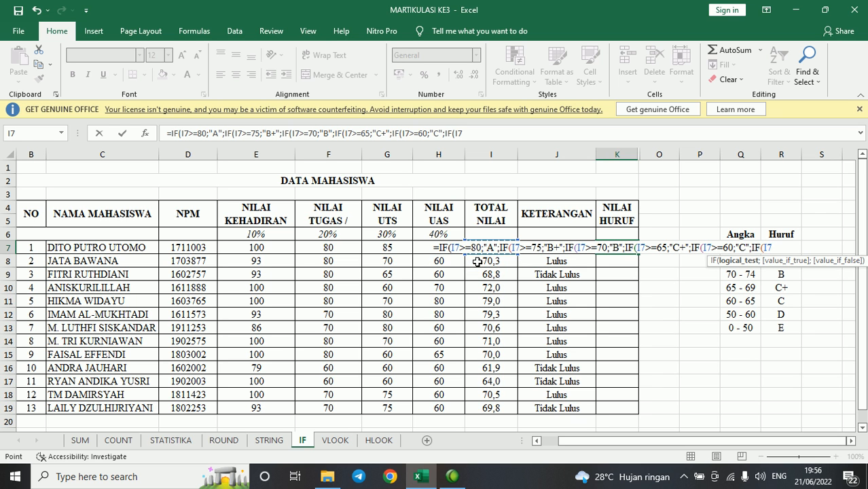
pyautogui.write('>=50;')
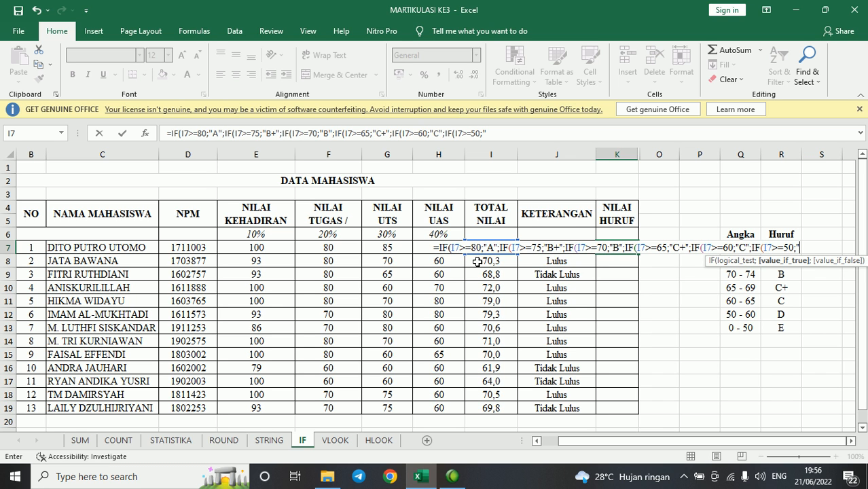
pyautogui.write('"D')
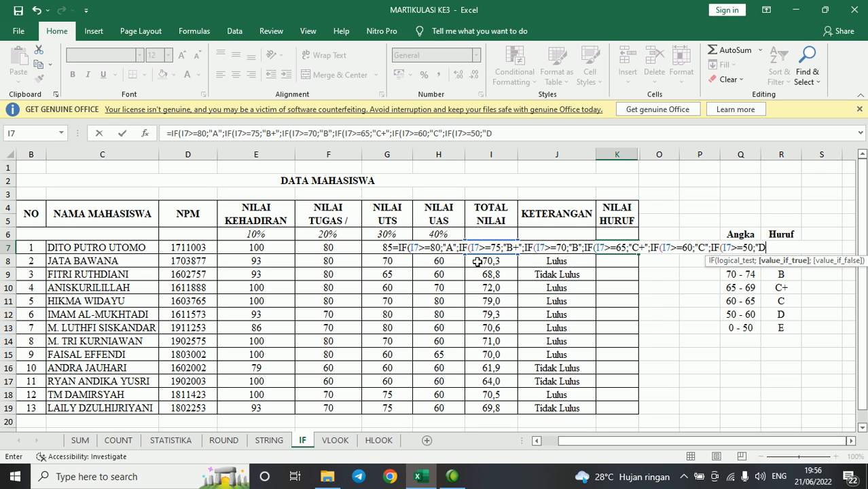
pyautogui.write('";"E"')
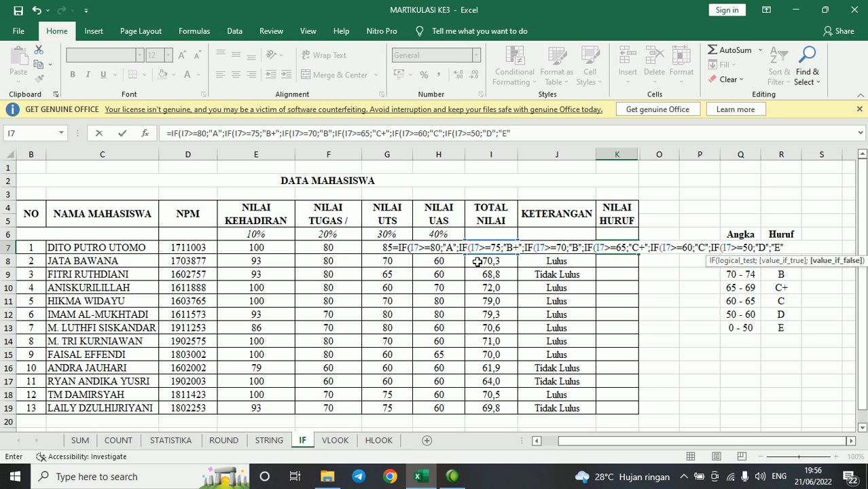
pyautogui.press('Return')
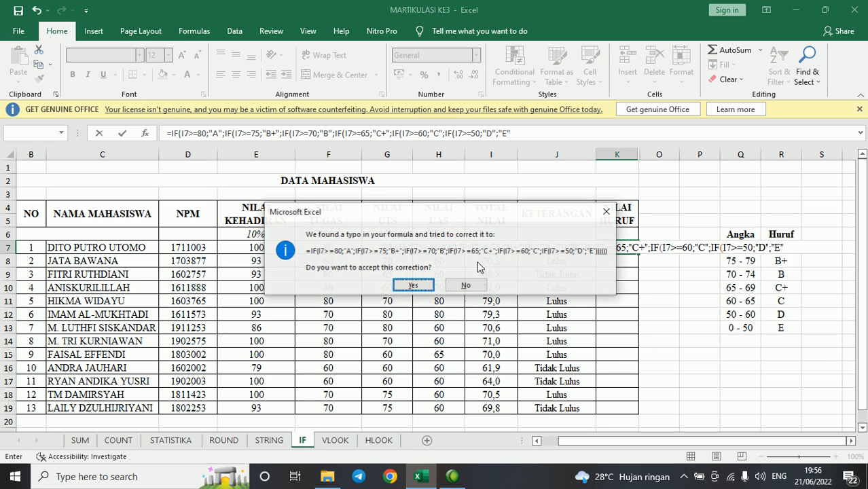
pyautogui.press('Return')
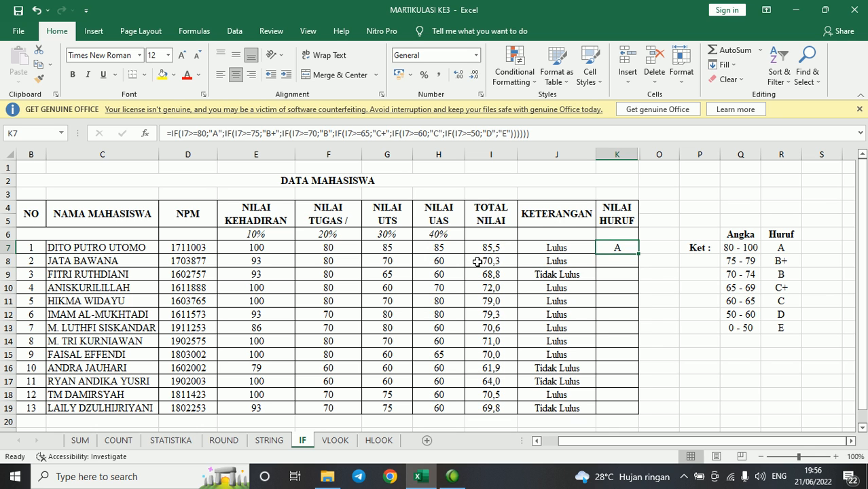
# - Fill the NILAI HURUF cells K8:K19 with a copy of the nested IF formula in K7
pyautogui.hotkey('ctrl', 'c')
pyautogui.press('Down')
pyautogui.hotkey('shift', 'Down')
pyautogui.hotkey('shift', 'Down')
pyautogui.hotkey('shift', 'Down')
pyautogui.hotkey('shift', 'Down')
pyautogui.hotkey('shift', 'Down')
pyautogui.hotkey('shift', 'Down')
pyautogui.hotkey('shift', 'Down')
pyautogui.hotkey('shift', 'Down')
pyautogui.hotkey('shift', 'Down')
pyautogui.hotkey('shift', 'Down')
pyautogui.hotkey('shift', 'Down')
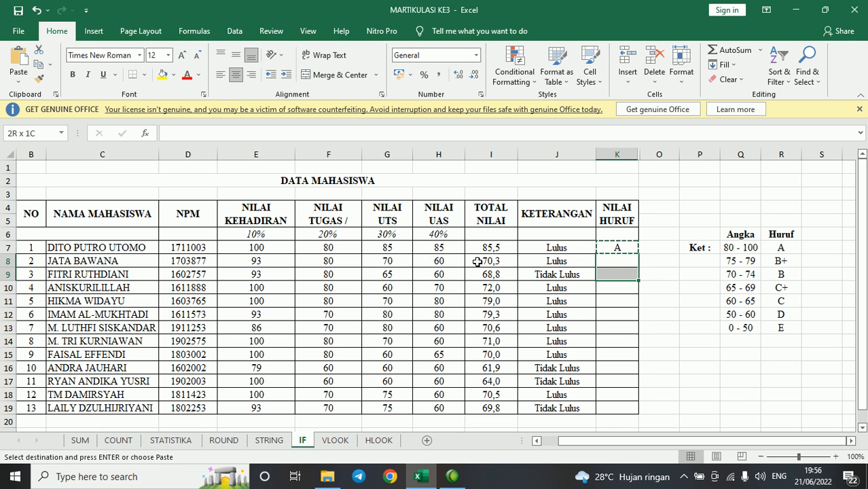
pyautogui.hotkey('ctrl', 'v')
pyautogui.press('Down')
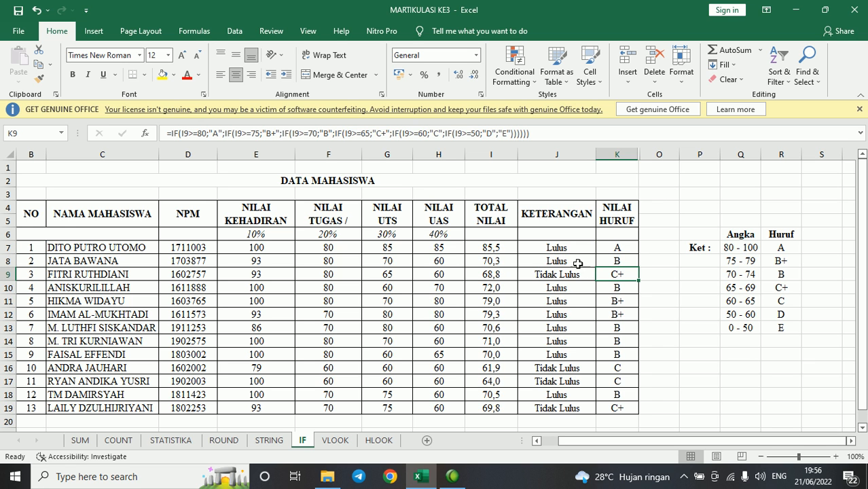
# - Compare the nested IF formula in K7 and the total in I7 with the score ranges and letters in Q7:R13
pyautogui.click(725, 272)
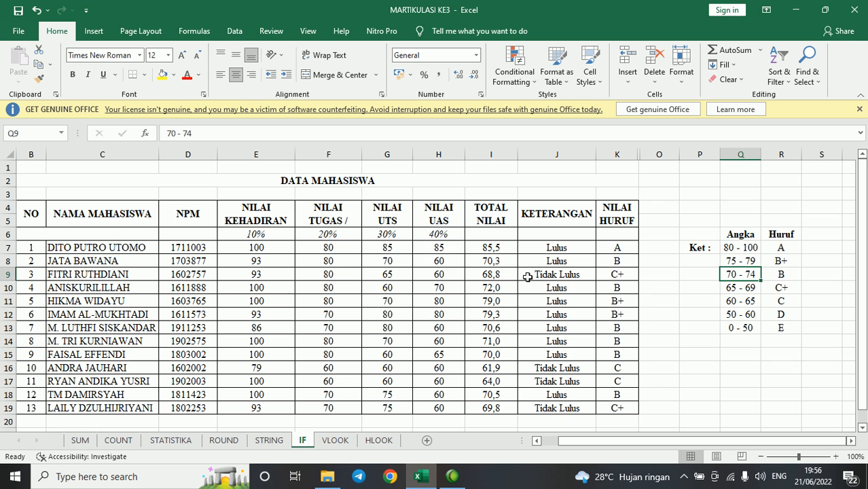
pyautogui.click(733, 288)
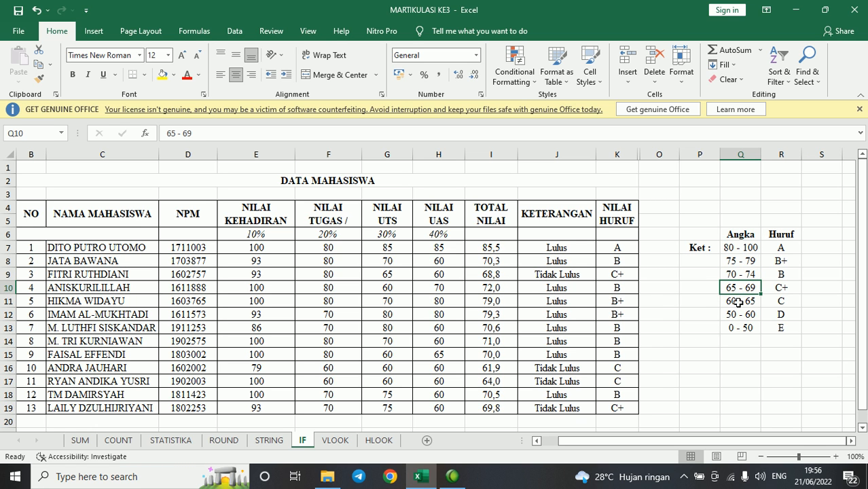
pyautogui.click(625, 250)
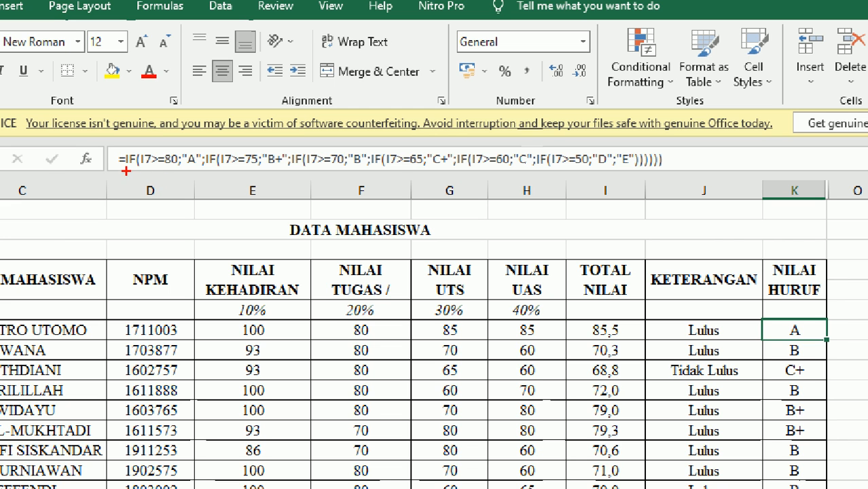
pyautogui.moveTo(122, 169); pyautogui.dragTo(138, 169)
pyautogui.moveTo(603, 312)
pyautogui.mouseDown()
pyautogui.moveTo(575, 326)
pyautogui.moveTo(626, 343)
pyautogui.moveTo(610, 309)
pyautogui.moveTo(588, 306)
pyautogui.mouseUp()
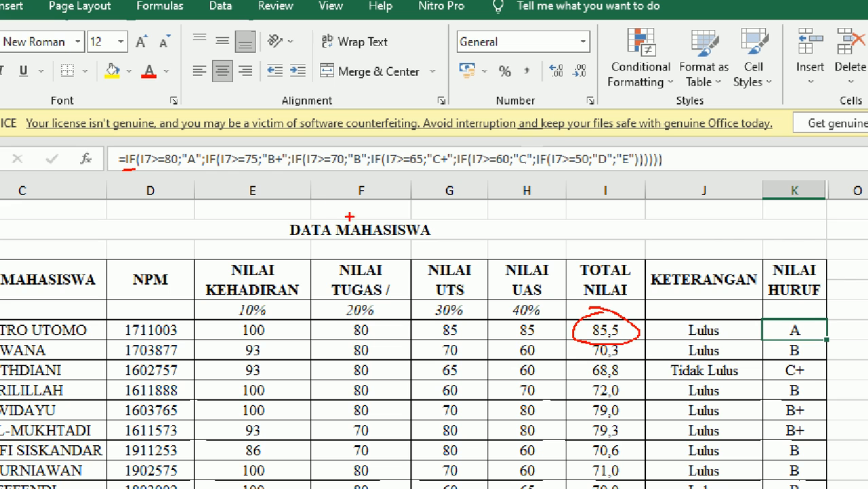
pyautogui.moveTo(156, 173); pyautogui.dragTo(173, 173)
pyautogui.moveTo(192, 170); pyautogui.dragTo(176, 173)
pyautogui.moveTo(227, 173); pyautogui.dragTo(239, 172)
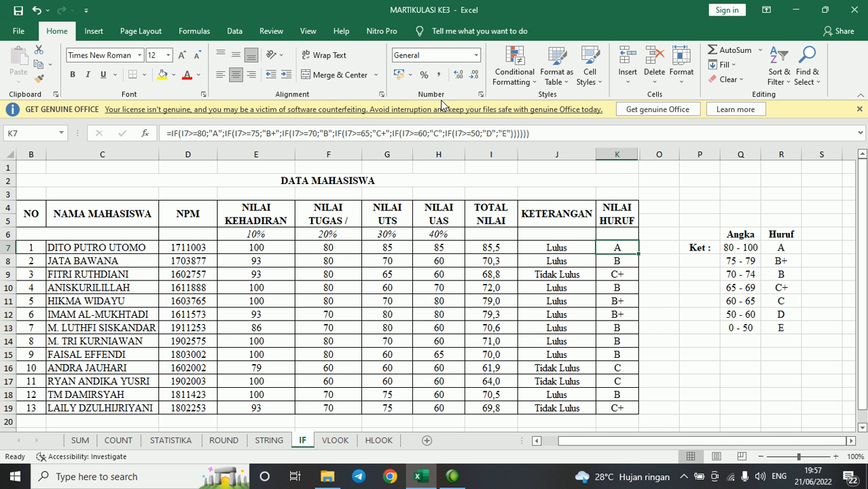
pyautogui.click(739, 249)
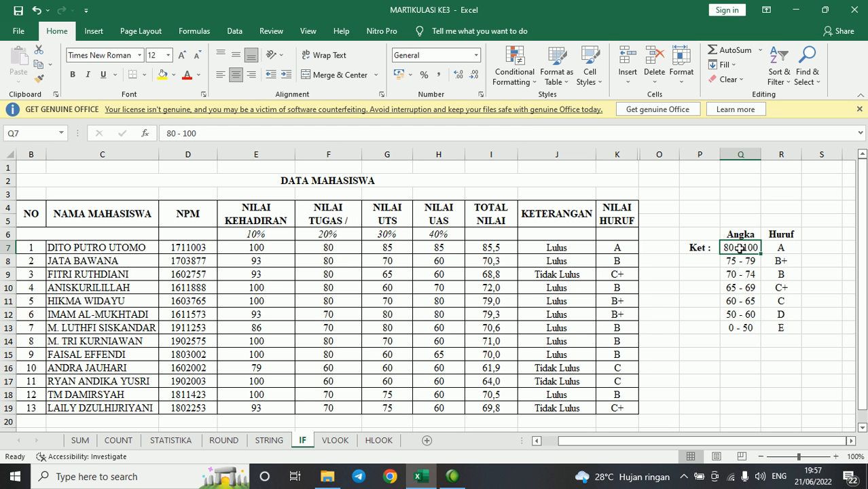
pyautogui.click(584, 250)
pyautogui.click(738, 248)
pyautogui.click(616, 247)
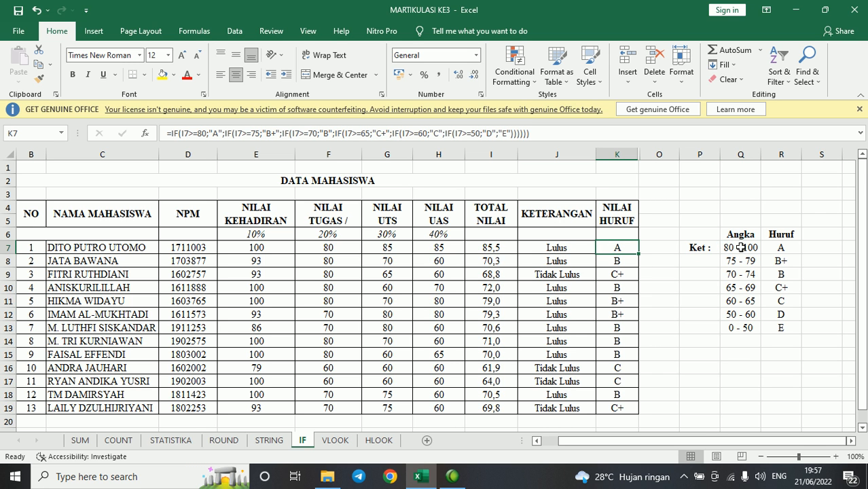
# - Change the first test of the nested IF formula in K7 to I7>80
pyautogui.click(199, 133)
pyautogui.press('BackSpace')
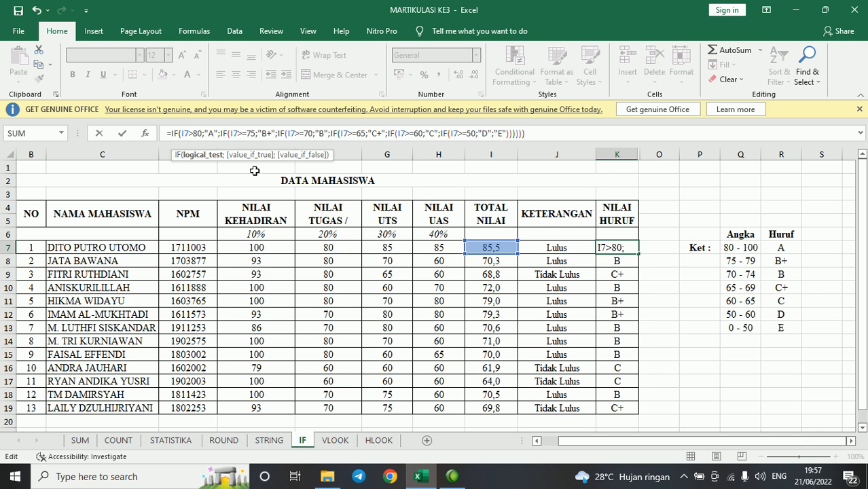
pyautogui.press('Escape')
# - Enter 80 as a trial total score in I7 to test the grade boundary, and undo the entry
pyautogui.press('Left')
pyautogui.press('Left')
pyautogui.write('80')
pyautogui.press('Return')
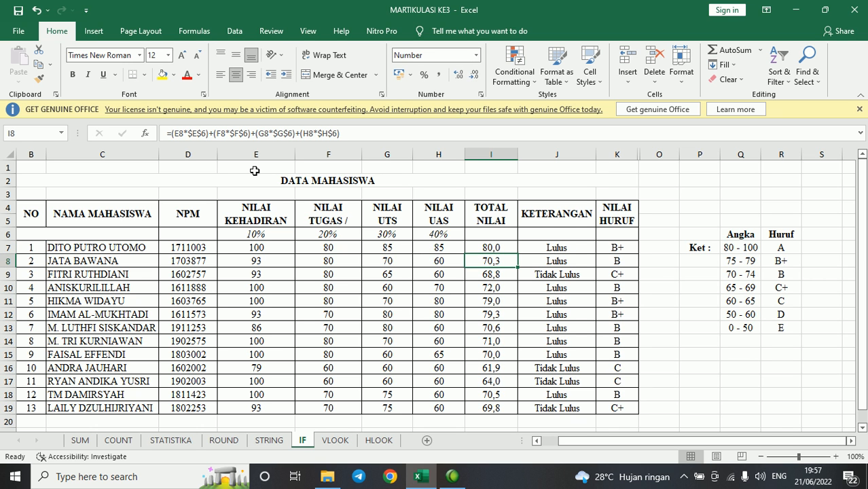
pyautogui.click(507, 248)
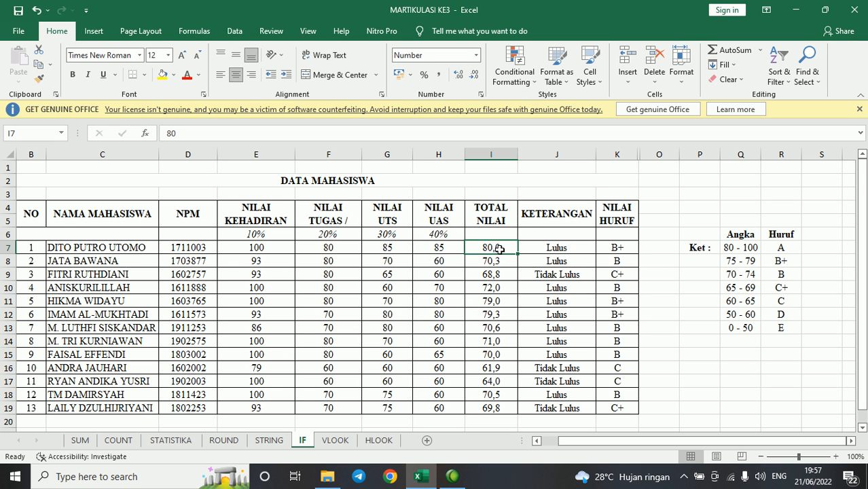
pyautogui.hotkey('ctrl', 'z')
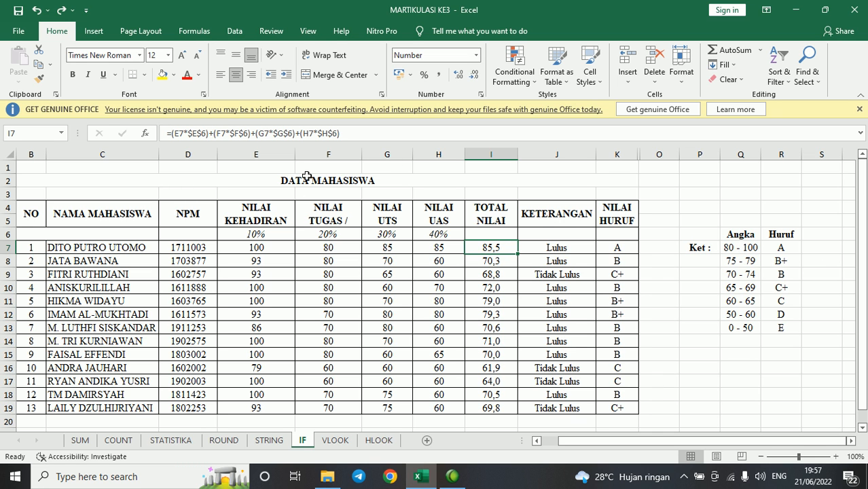
# - Restore the first test of the nested IF formula in K7 to I7>=80
pyautogui.click(626, 247)
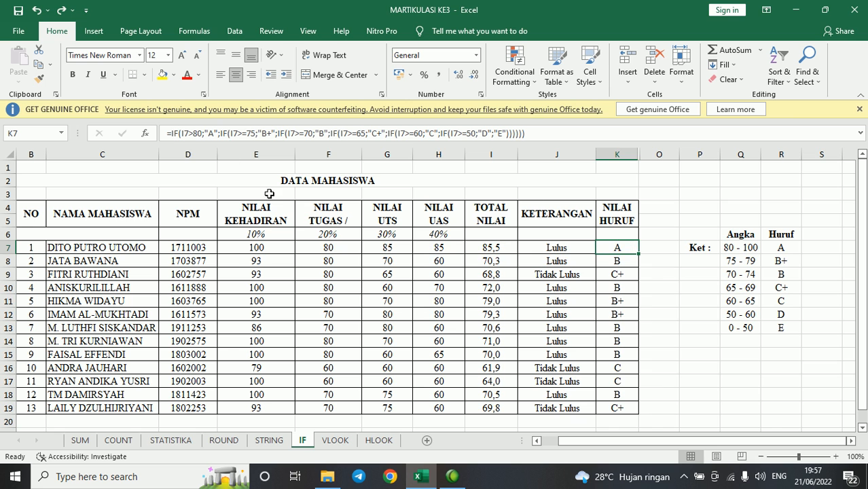
pyautogui.click(195, 134)
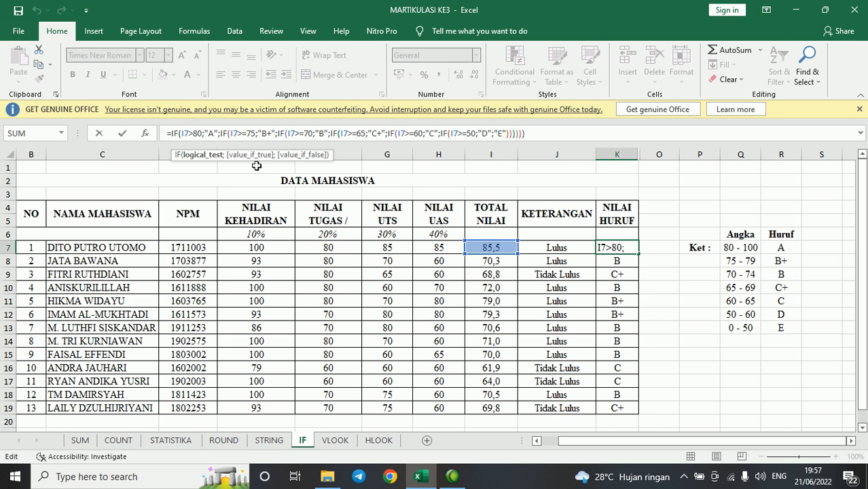
pyautogui.write('=')
pyautogui.hotkey('ctrl', 'Return')
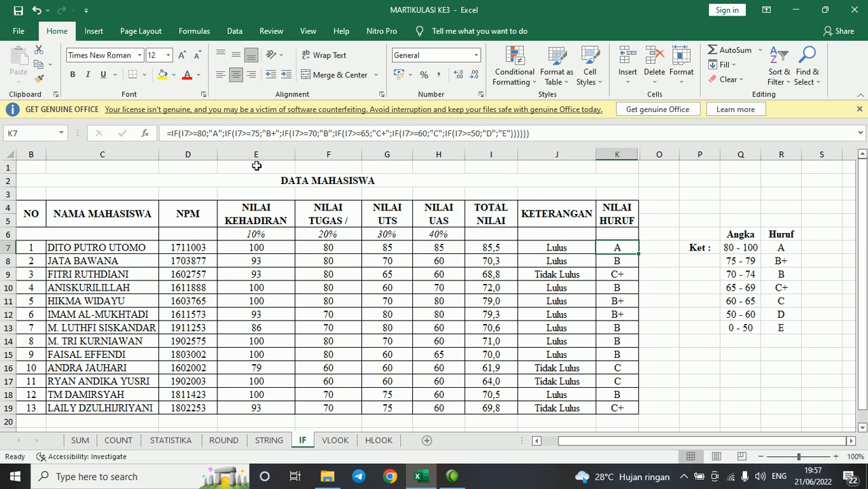